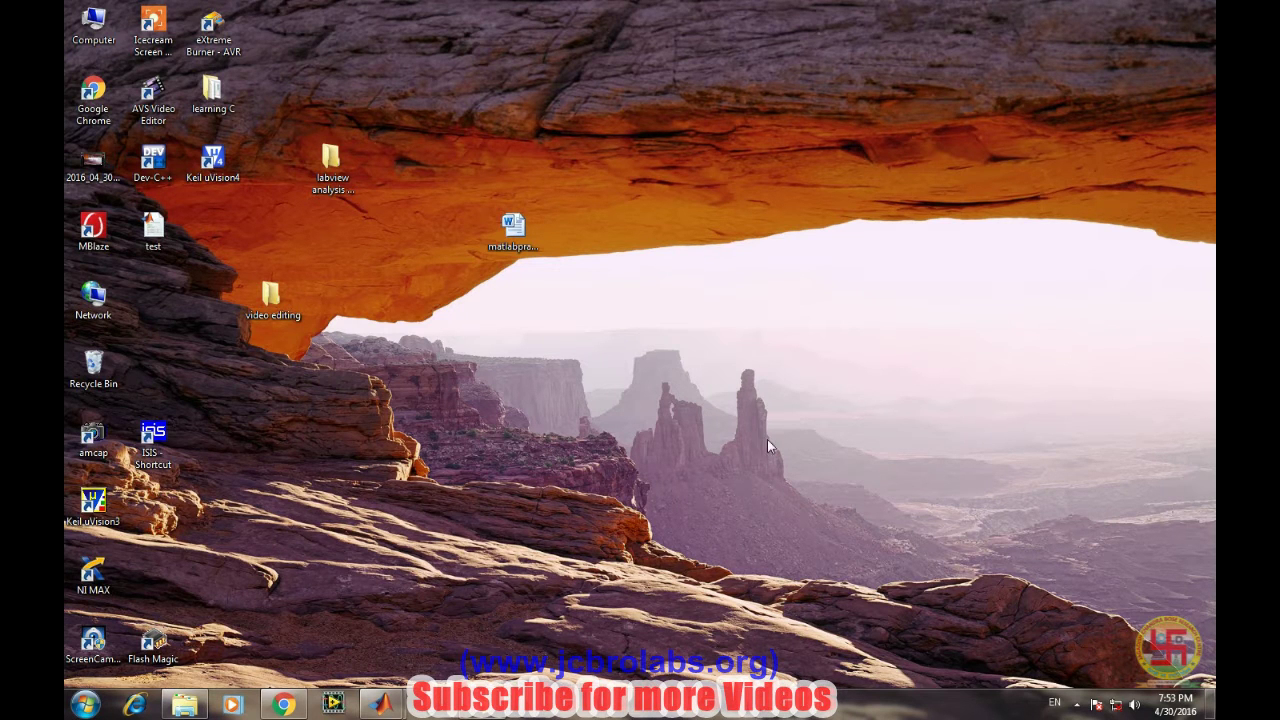
- Launch Simulink with the simulink command and create a new blank model
{"action": "mouse_move", "coordinate": [376, 703]}
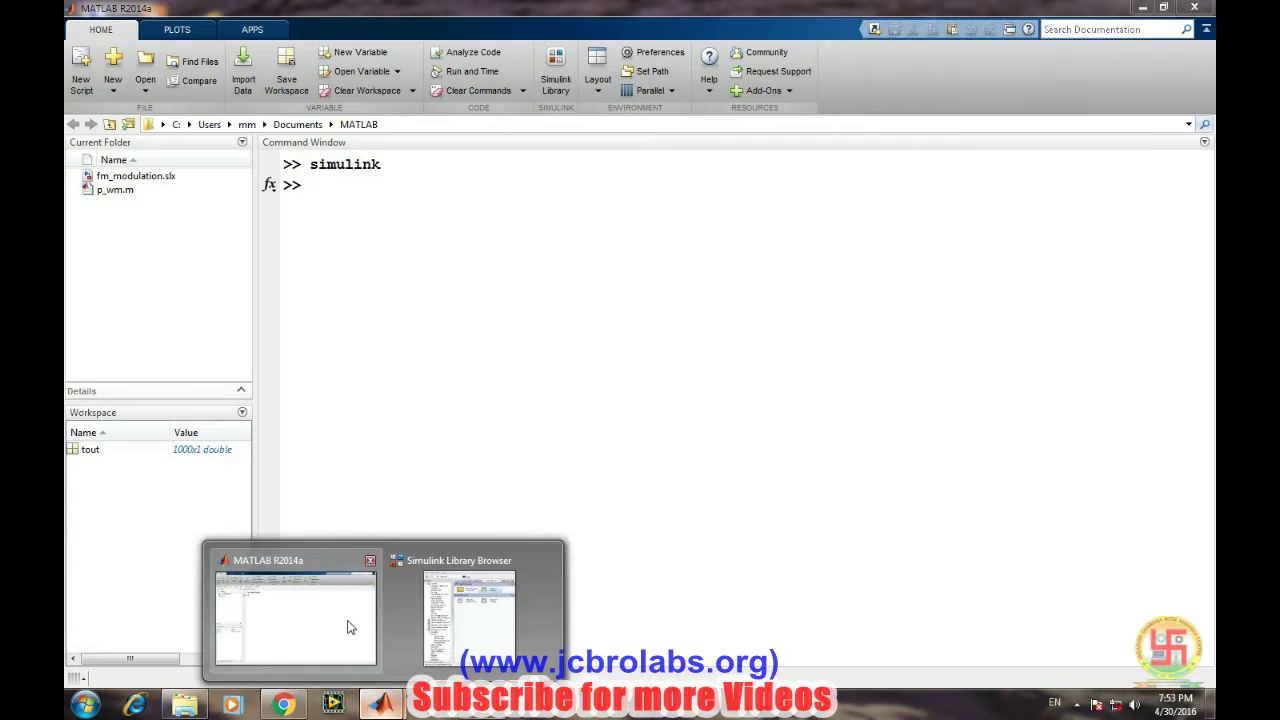
{"action": "left_click", "coordinate": [349, 623]}
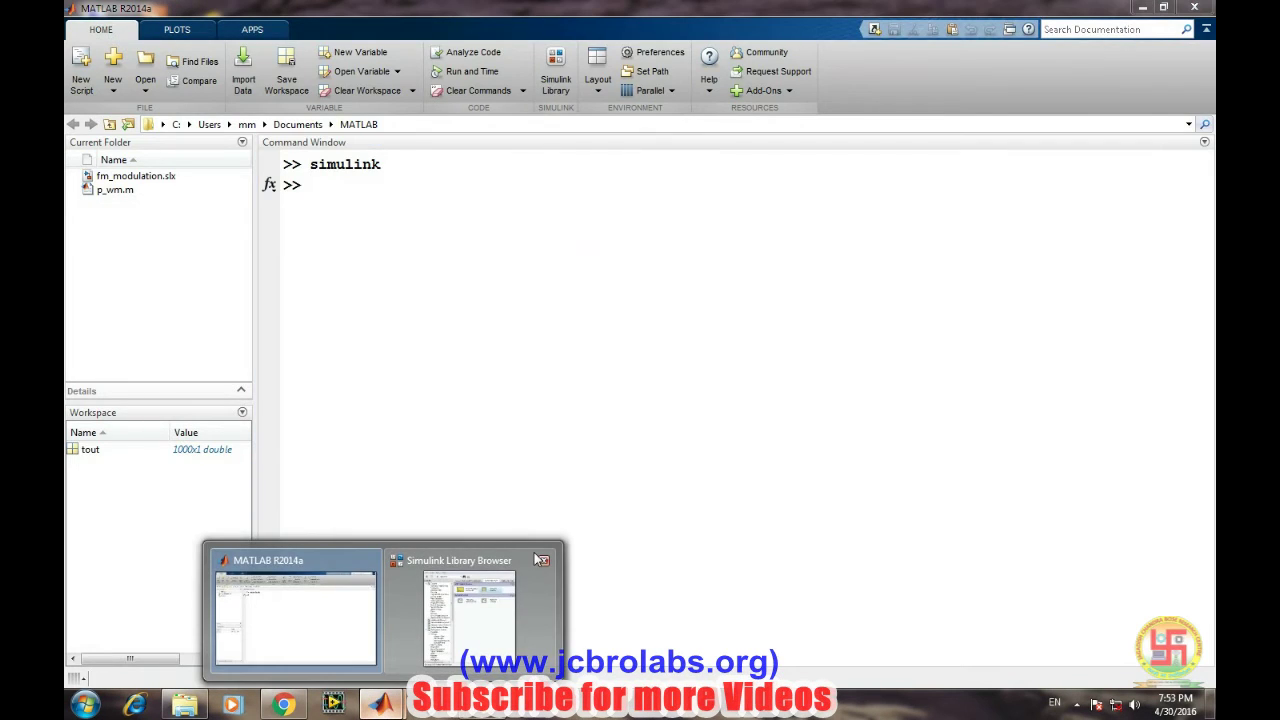
{"action": "left_click", "coordinate": [540, 559]}
{"action": "type", "text": "simulink"}
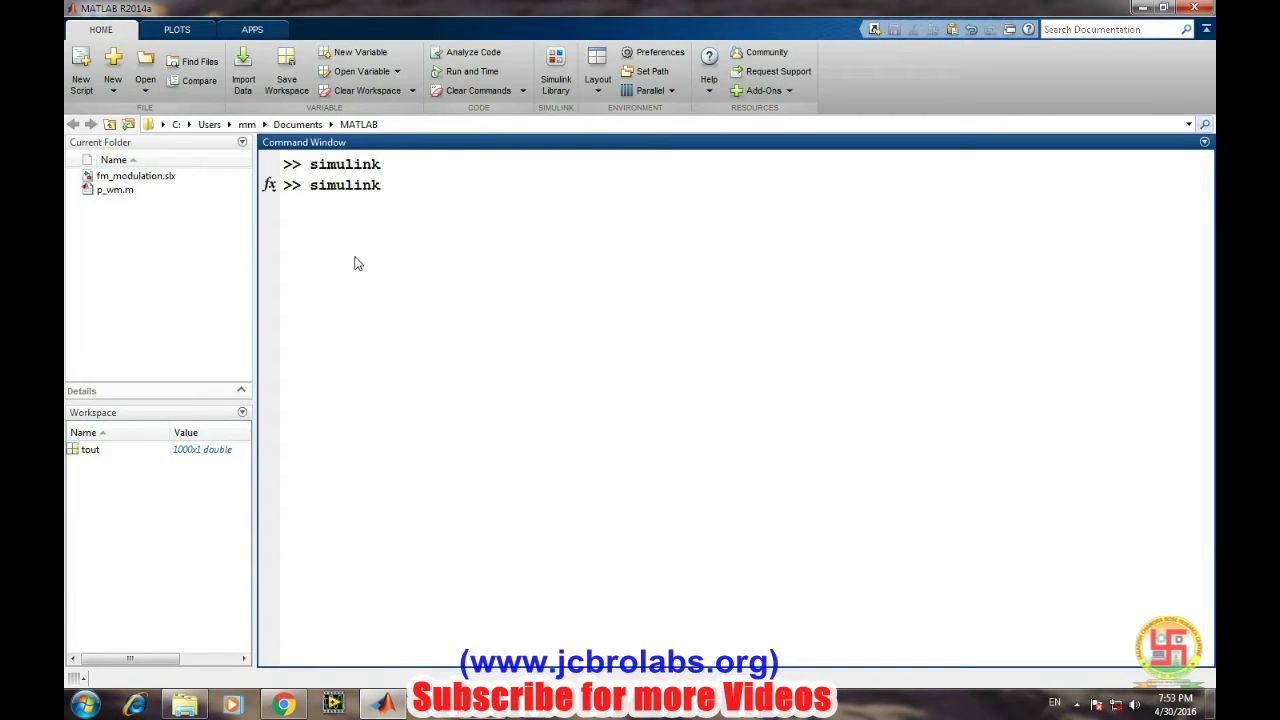
{"action": "key", "text": "Return"}
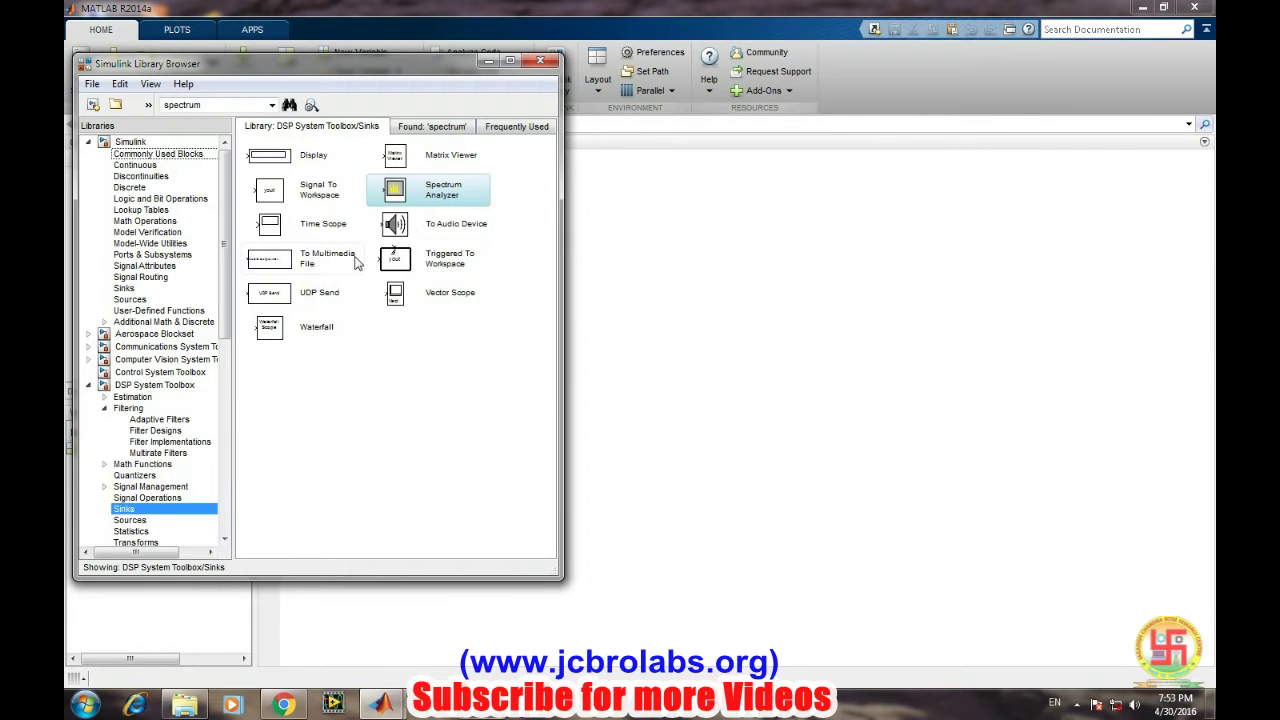
{"action": "left_click", "coordinate": [387, 368]}
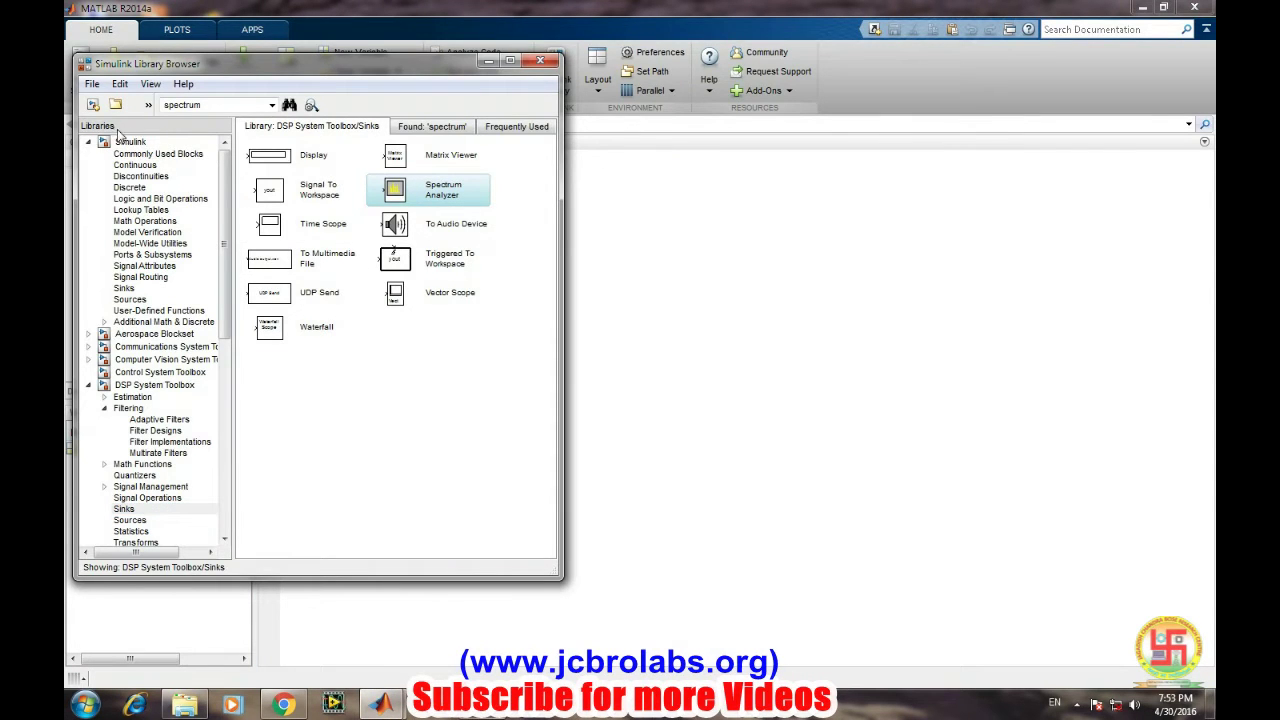
{"action": "left_click", "coordinate": [93, 104]}
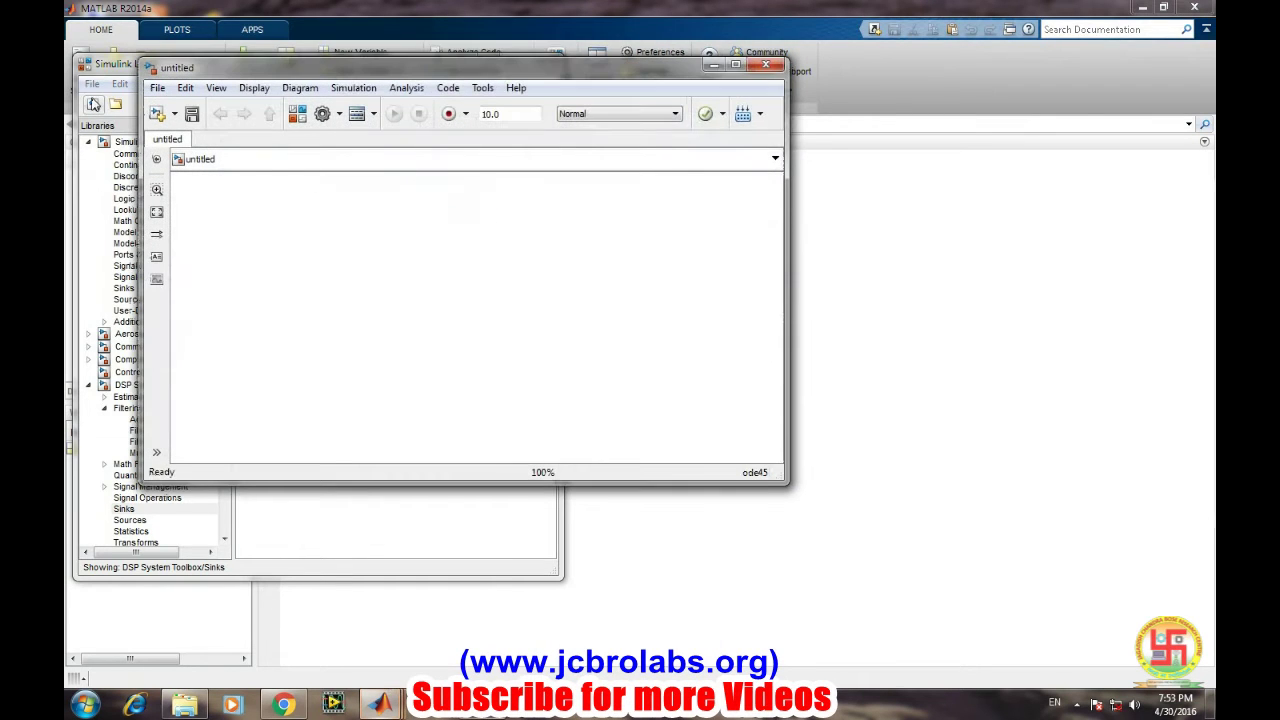
- Save the new model to the Desktop as sound_generation
{"action": "left_click_drag", "start_coordinate": [380, 66], "coordinate": [715, 101]}
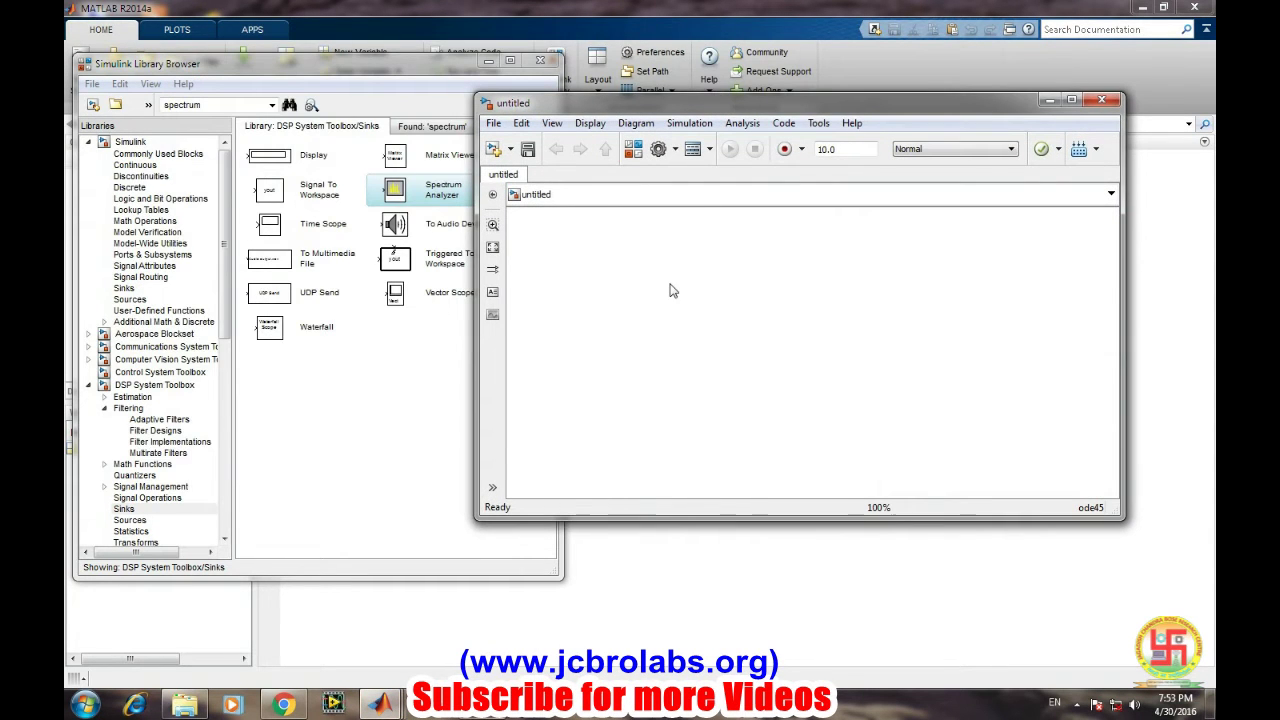
{"action": "left_click", "coordinate": [493, 123]}
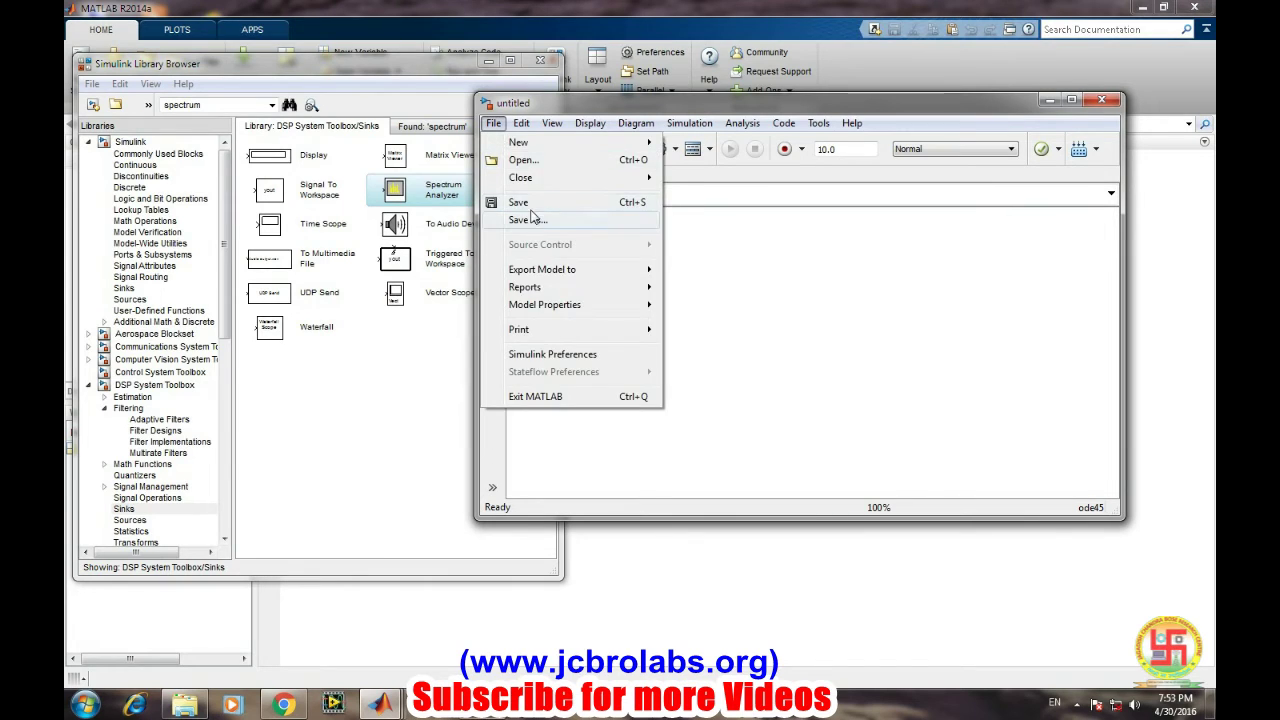
{"action": "left_click", "coordinate": [527, 219]}
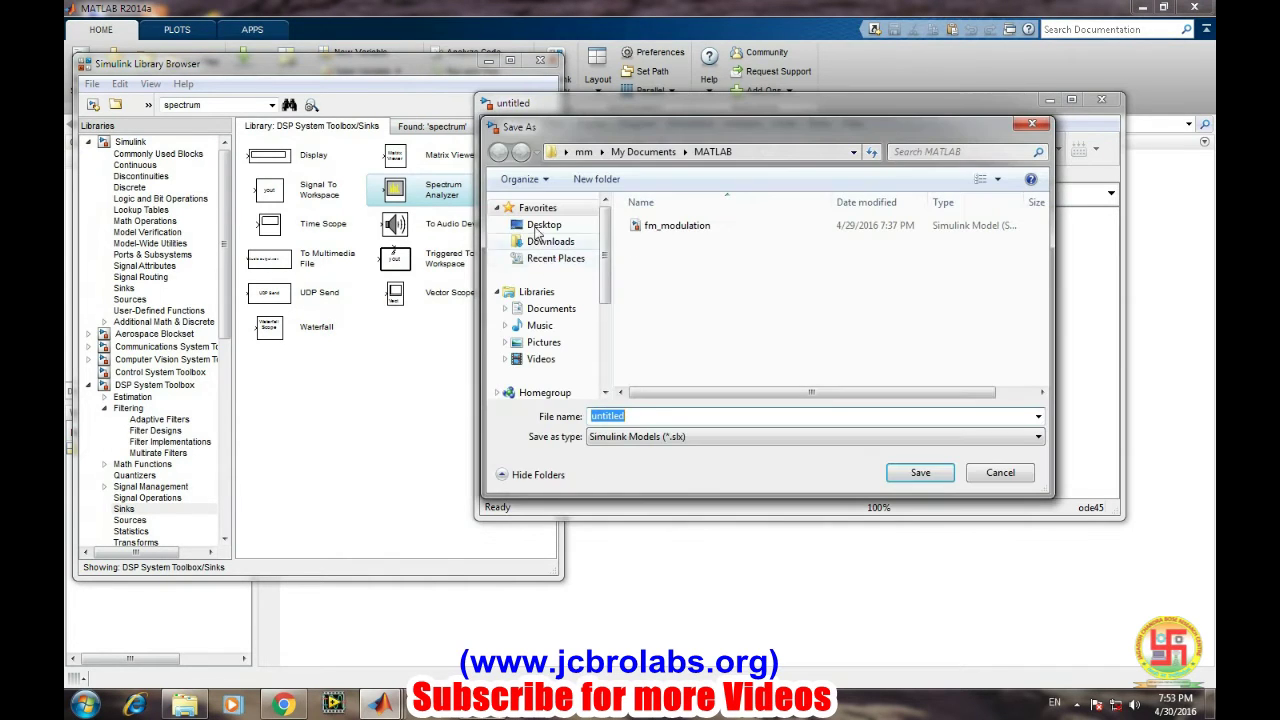
{"action": "left_click", "coordinate": [541, 226]}
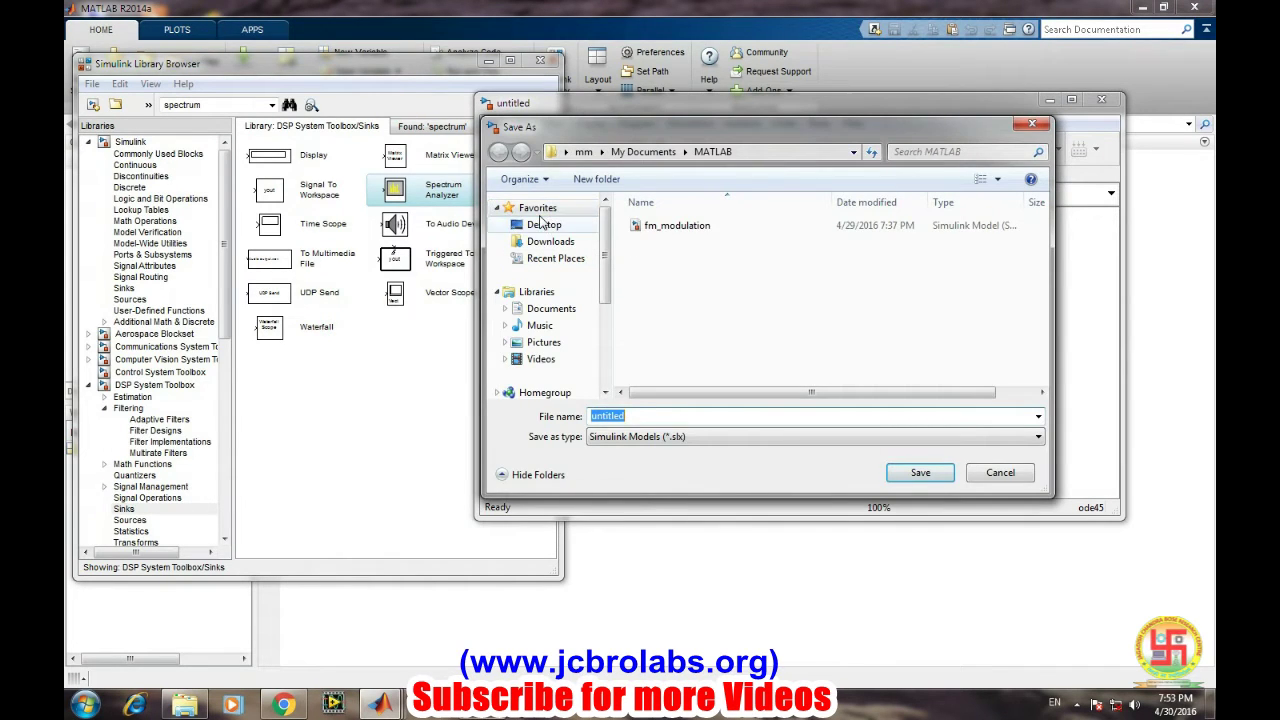
{"action": "double_click", "coordinate": [610, 416]}
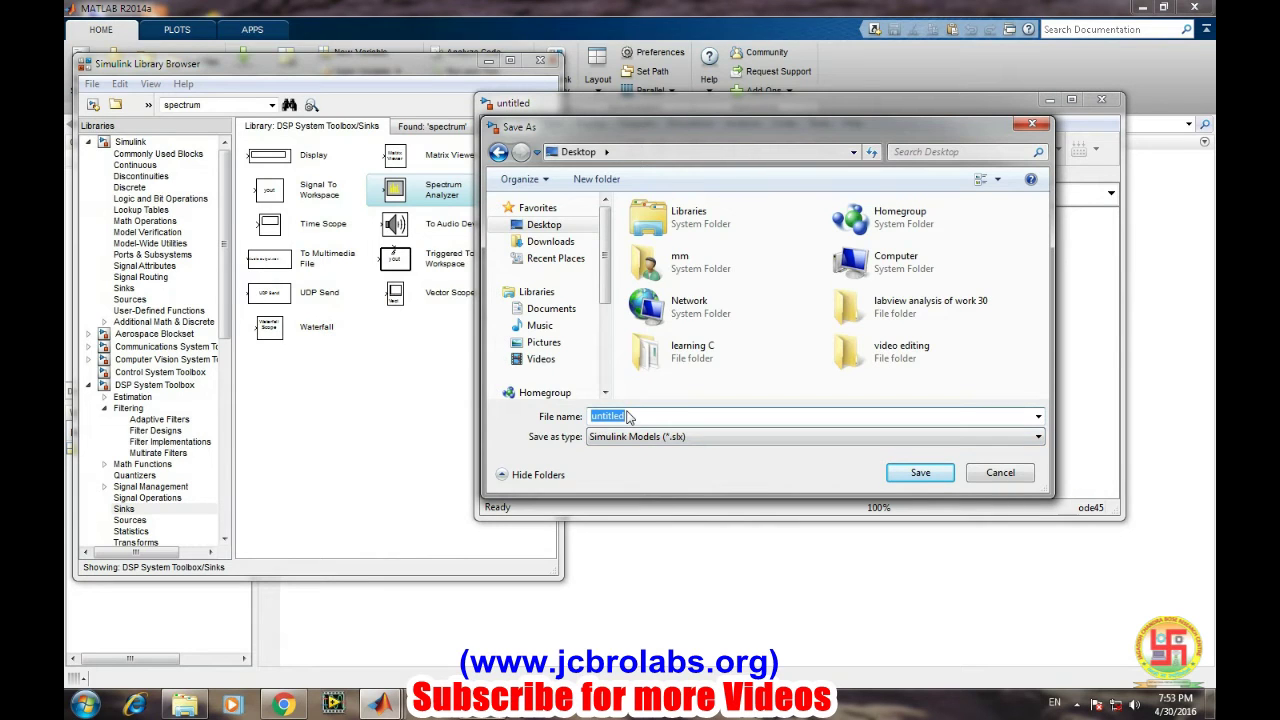
{"action": "type", "text": "sound_generation"}
{"action": "key", "text": "Return"}
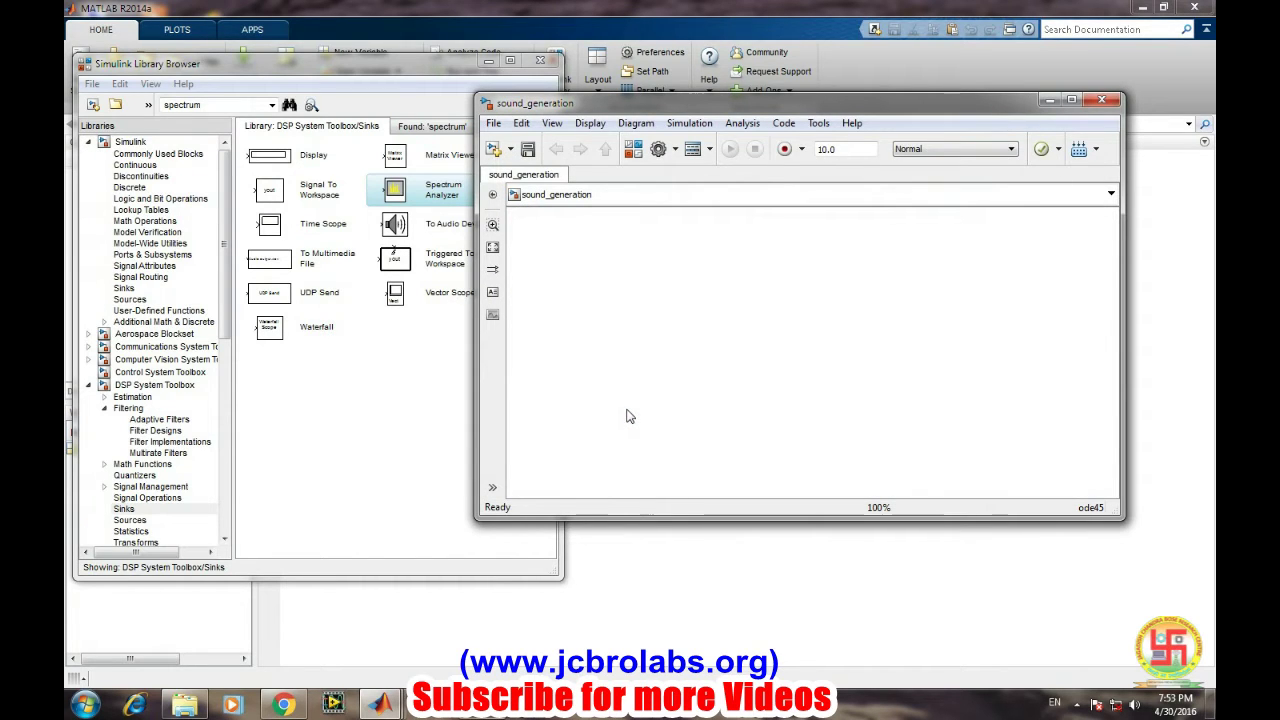
- Add a To Audio Device block found by searching 'audio', plus a Sine Wave block from Sources
{"action": "left_click", "coordinate": [214, 100]}
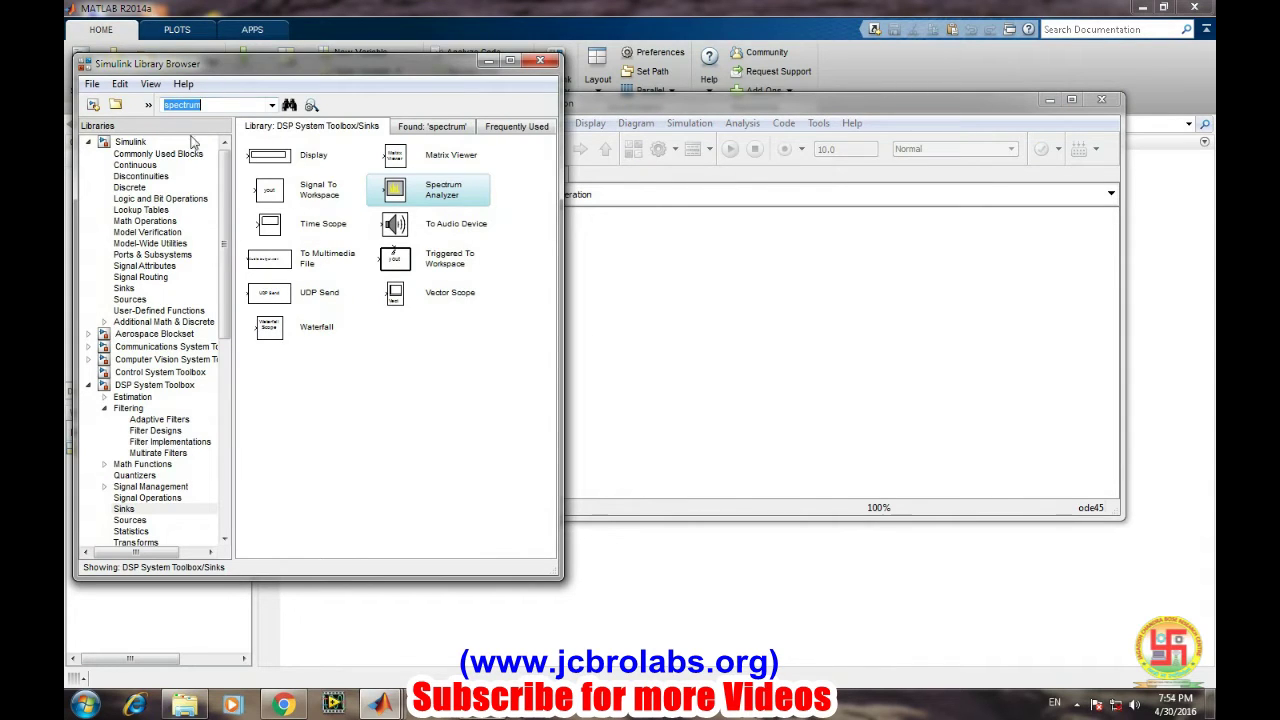
{"action": "type", "text": "audio"}
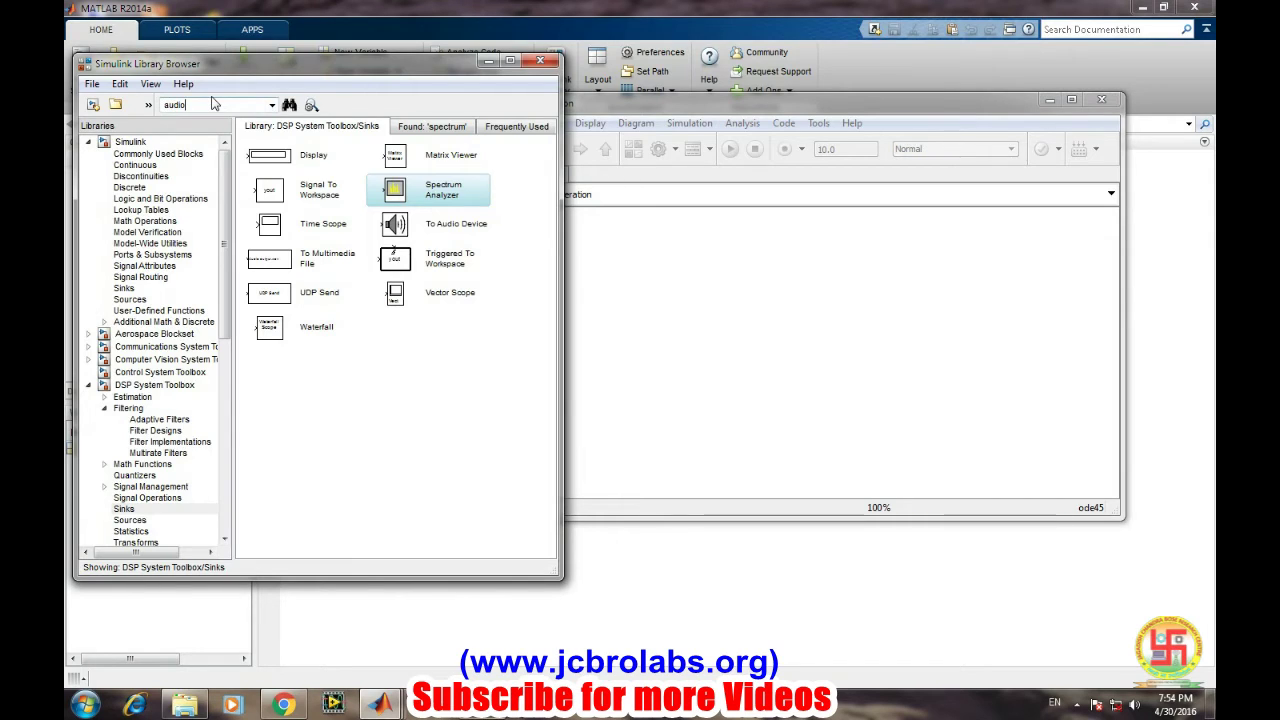
{"action": "key", "text": "Return"}
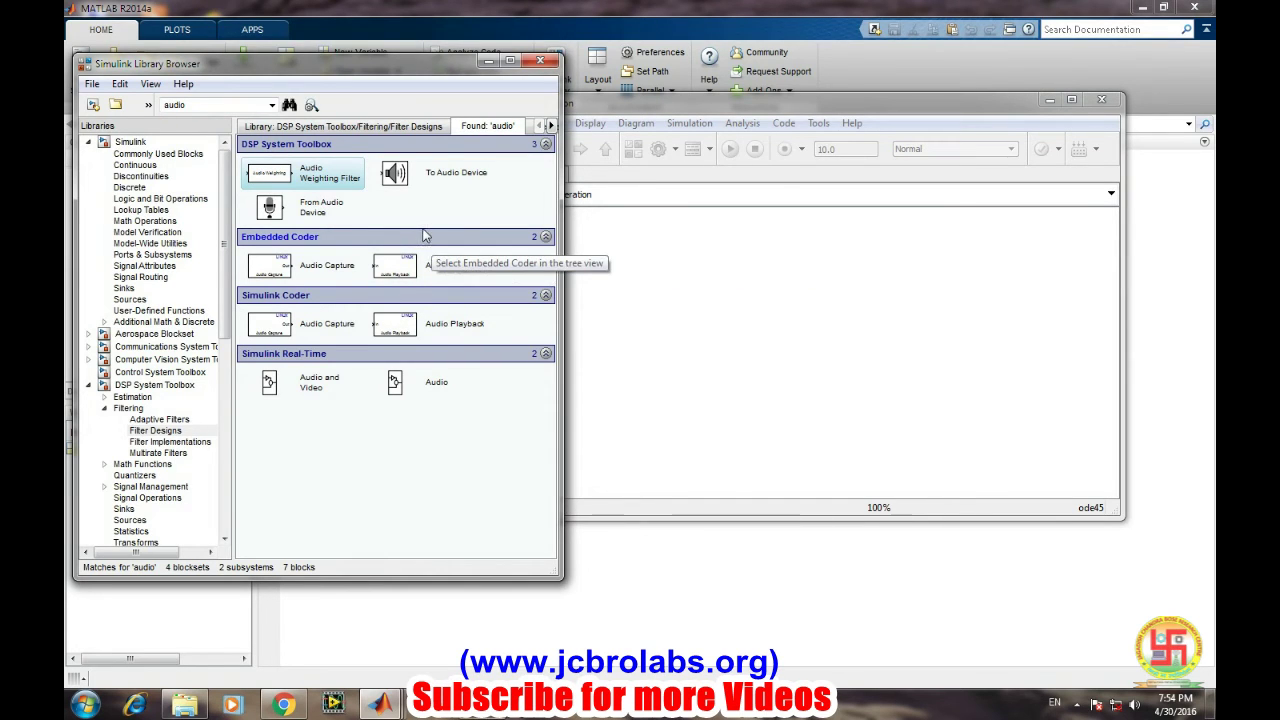
{"action": "left_click", "coordinate": [397, 174]}
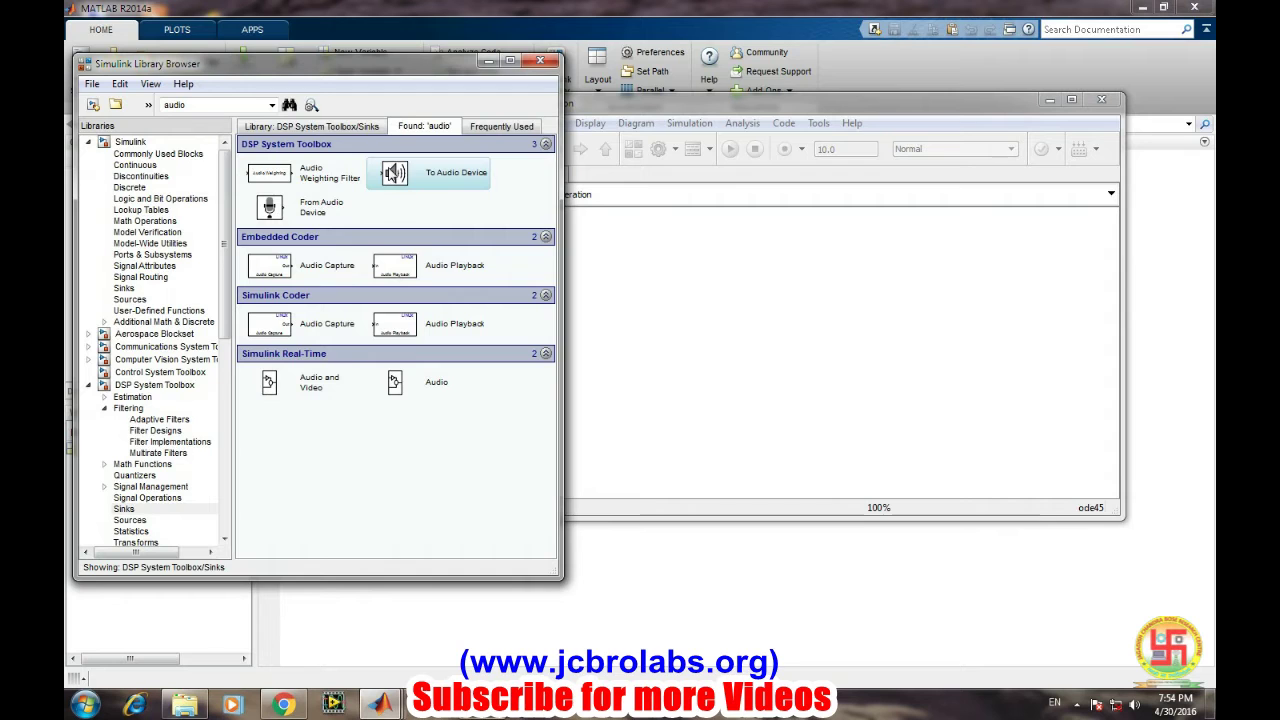
{"action": "left_click_drag", "start_coordinate": [792, 281], "coordinate": [803, 313]}
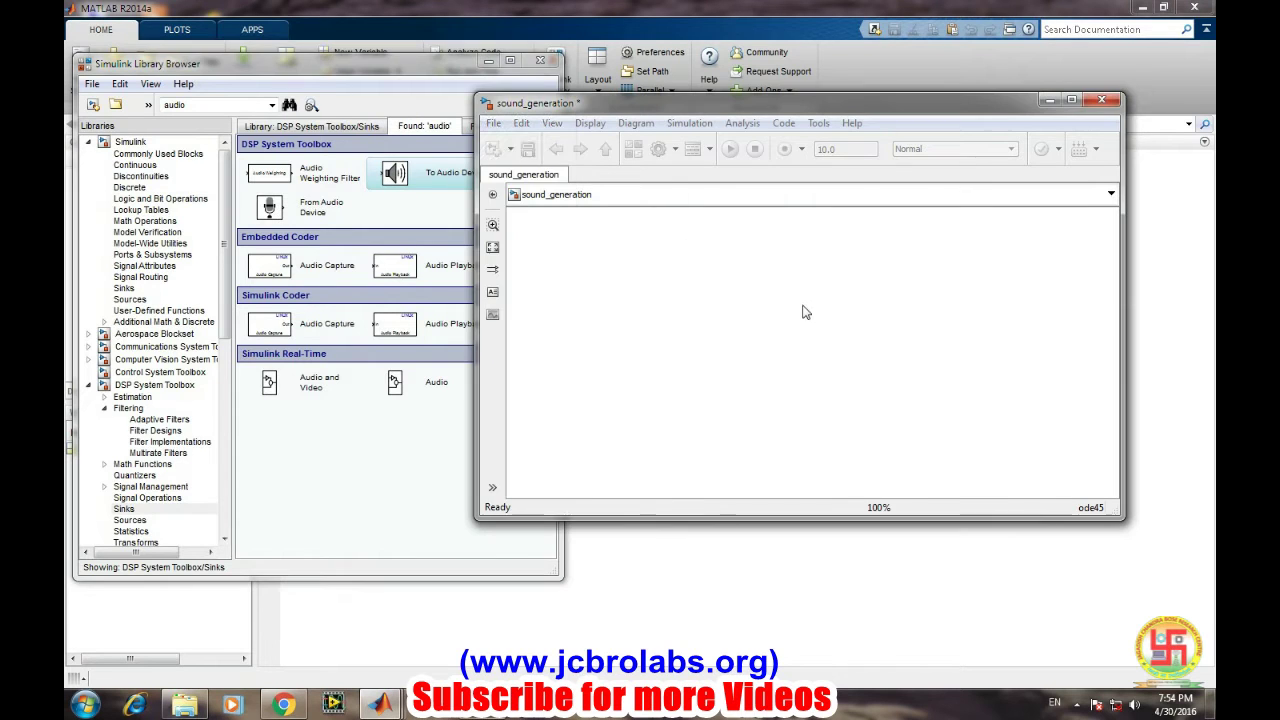
{"action": "left_click", "coordinate": [892, 364]}
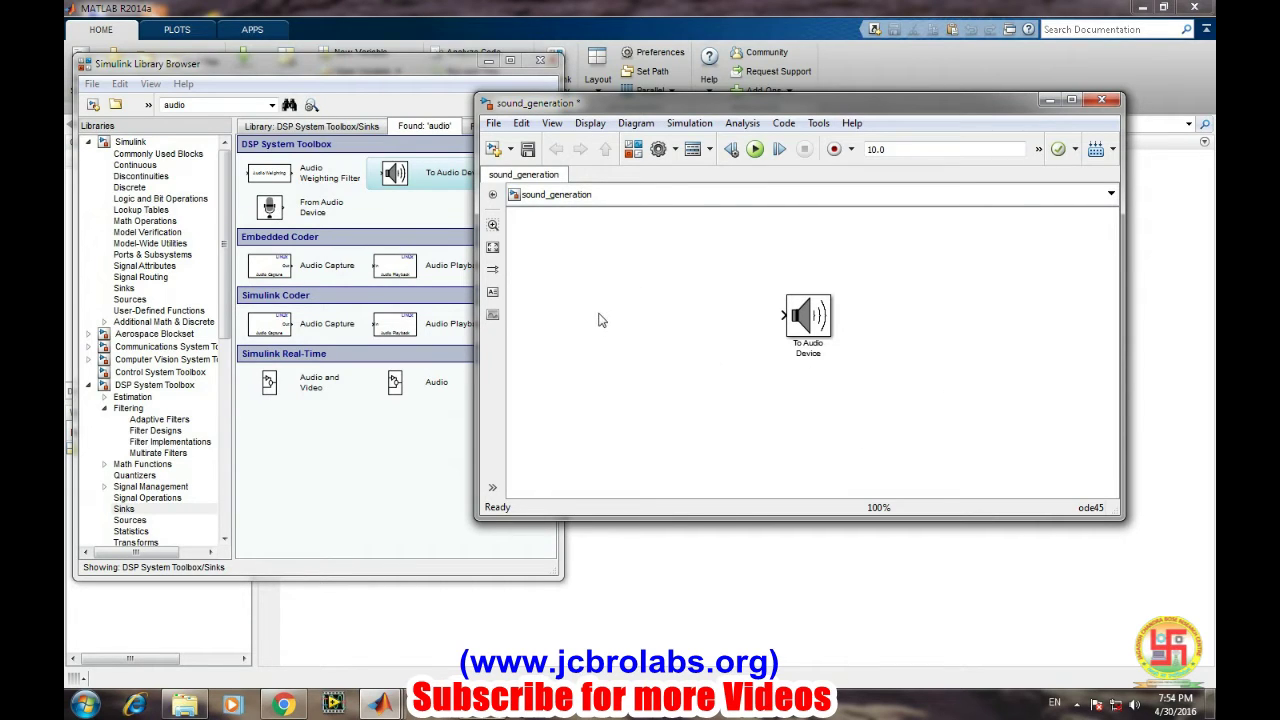
{"action": "left_click", "coordinate": [121, 298]}
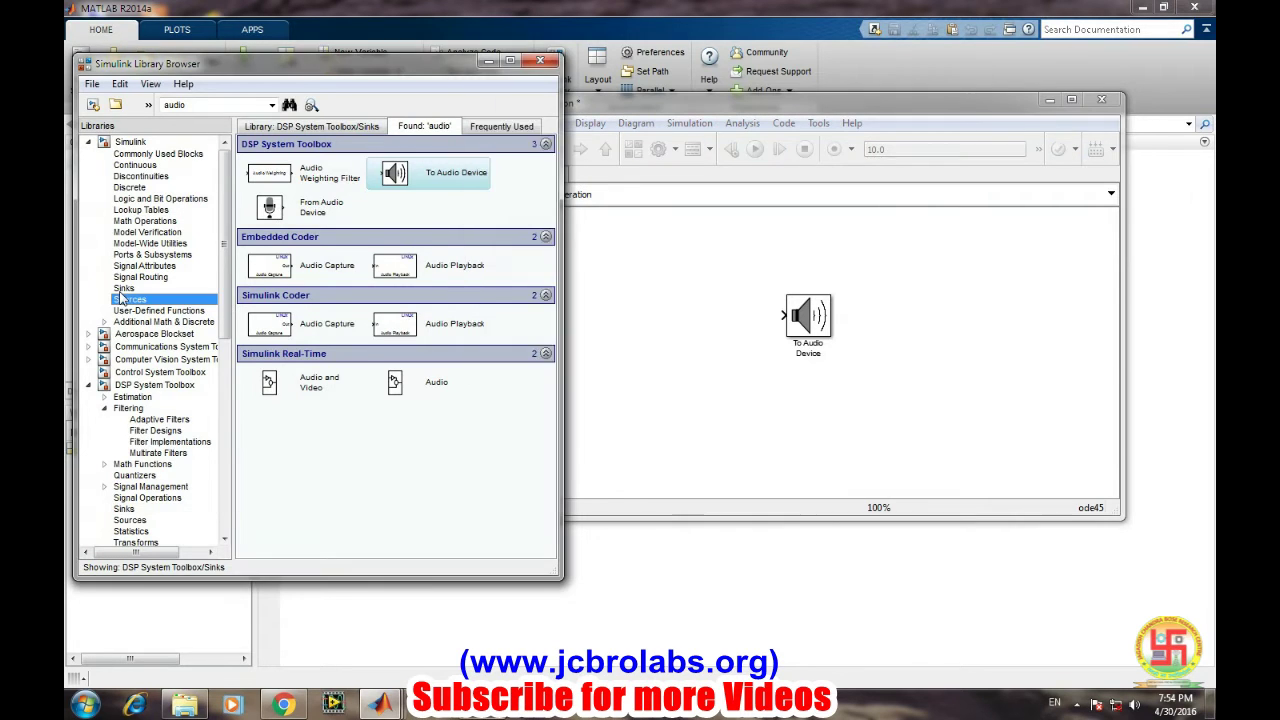
{"action": "left_click", "coordinate": [268, 499]}
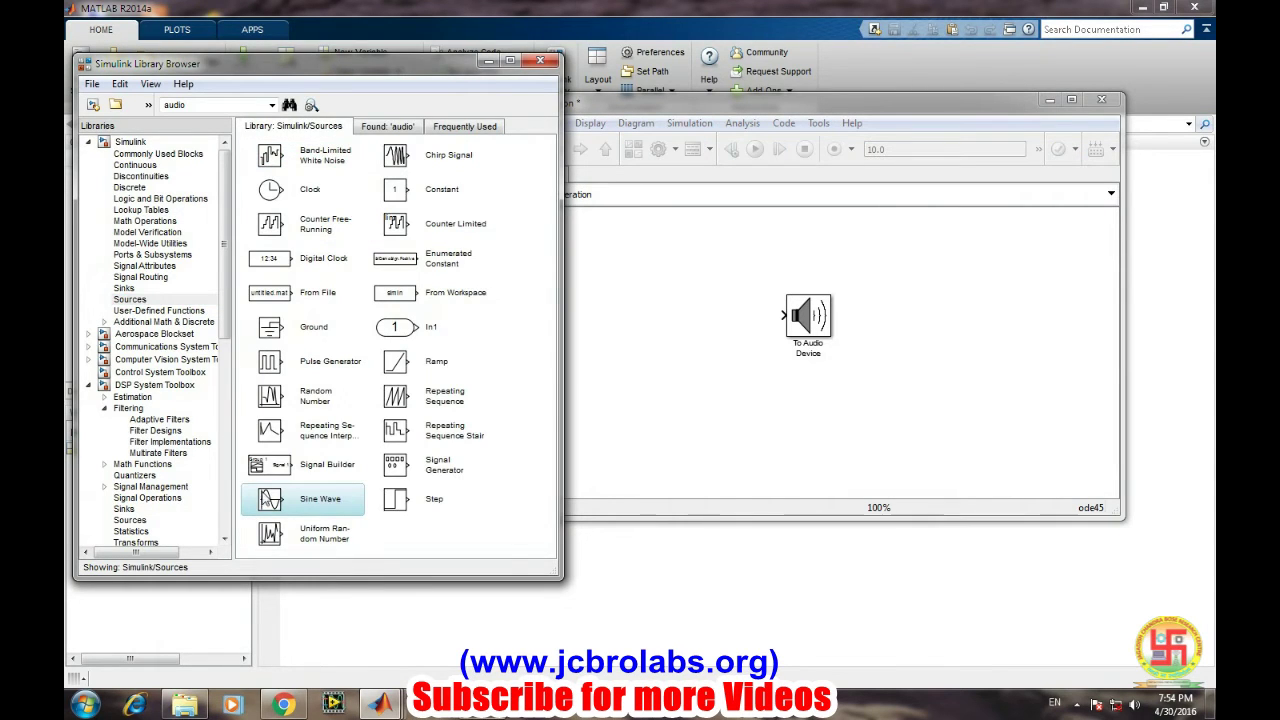
{"action": "left_click_drag", "start_coordinate": [268, 499], "coordinate": [780, 315]}
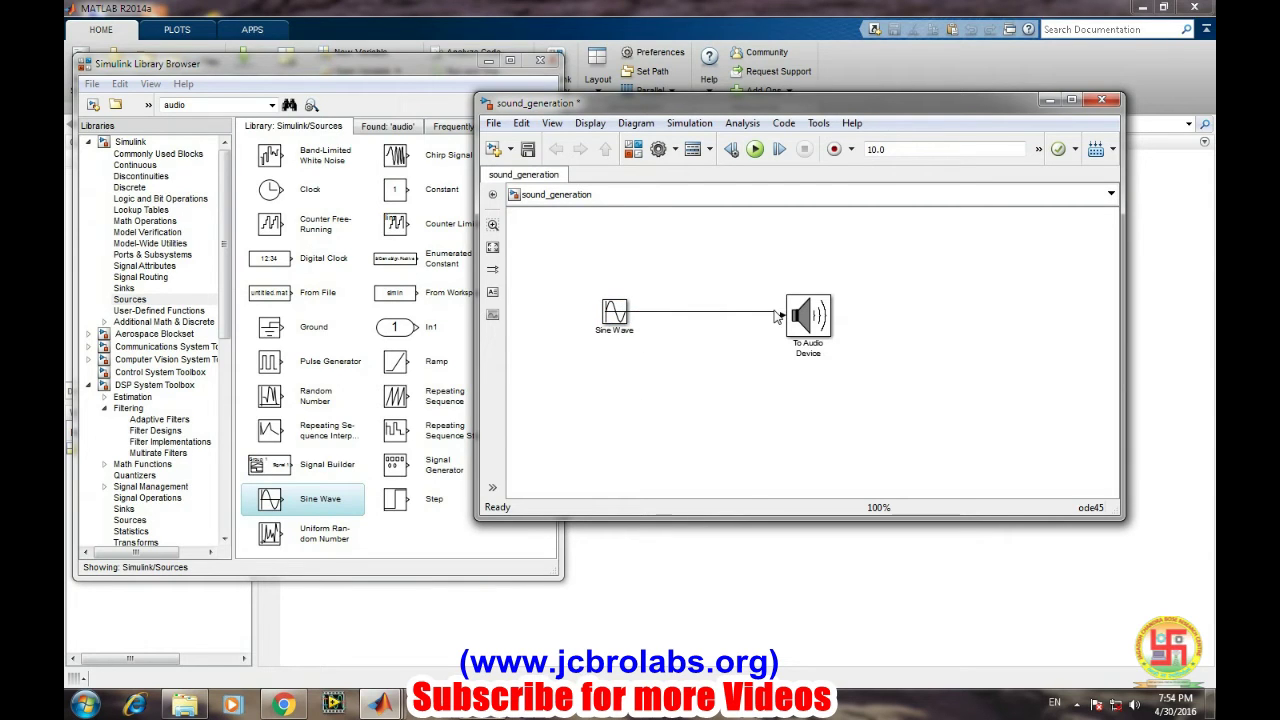
- Run the model and dismiss the Diagnostic Viewer messages
{"action": "left_click", "coordinate": [752, 151]}
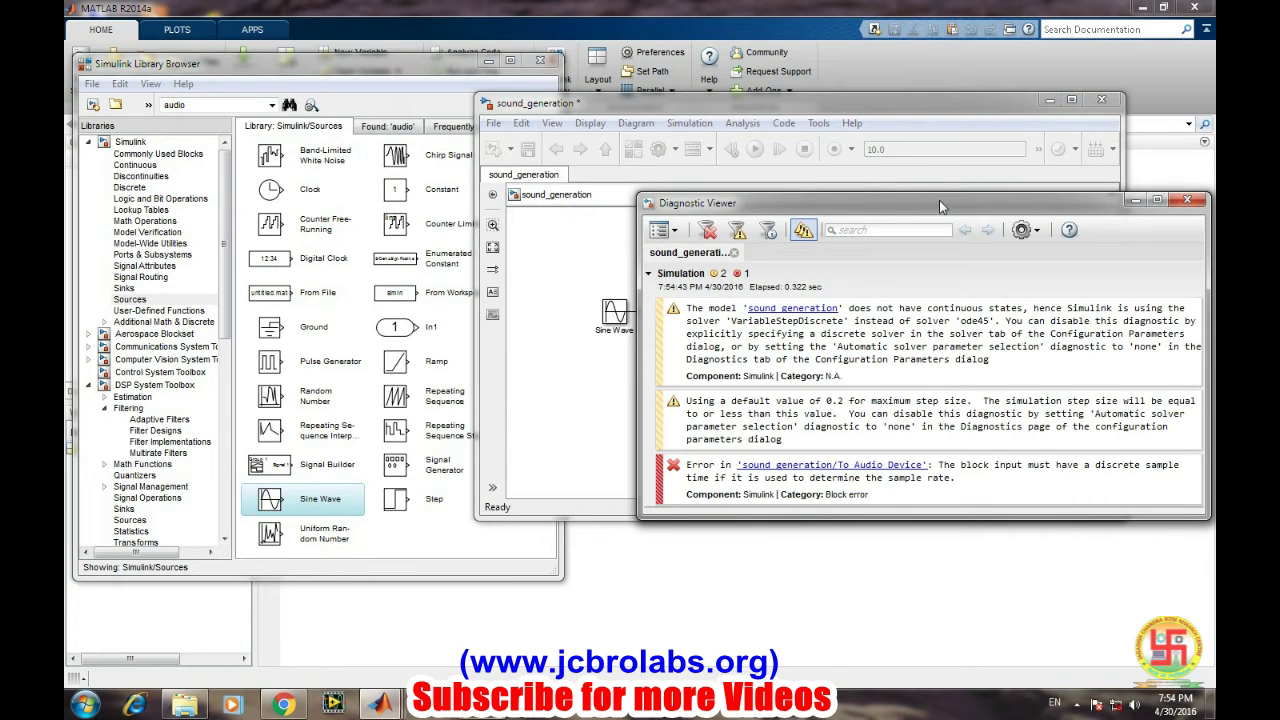
{"action": "left_click_drag", "start_coordinate": [940, 206], "coordinate": [754, 171]}
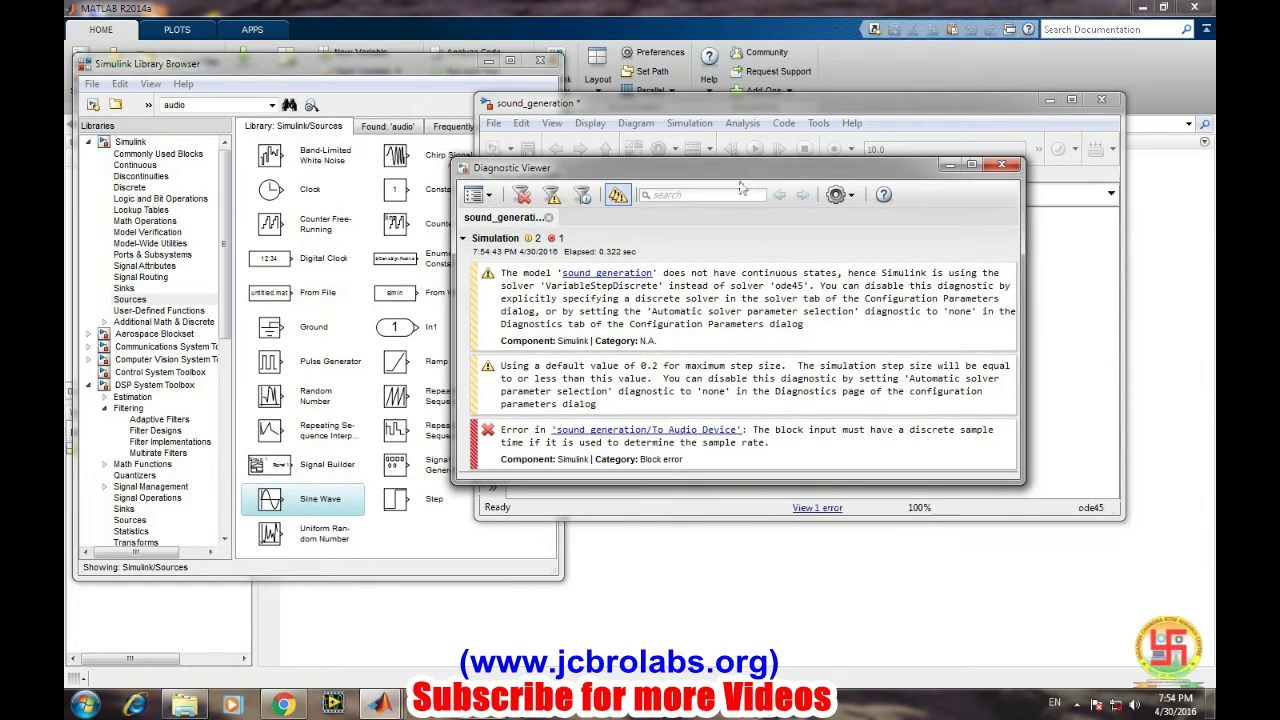
{"action": "left_click", "coordinate": [1001, 164]}
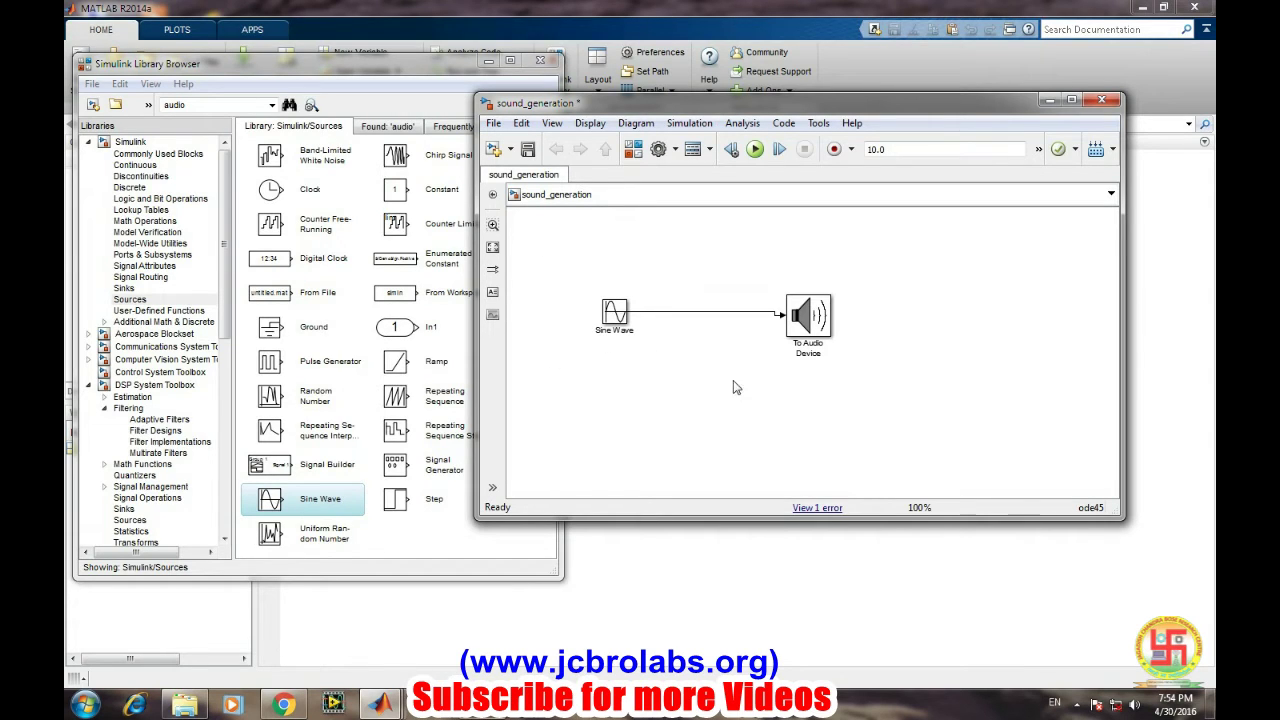
- Uncheck 'Inherit sample rate from input' on To Audio Device, keeping 44100 Hz
{"action": "left_click", "coordinate": [806, 318]}
{"action": "double_click", "coordinate": [806, 318]}
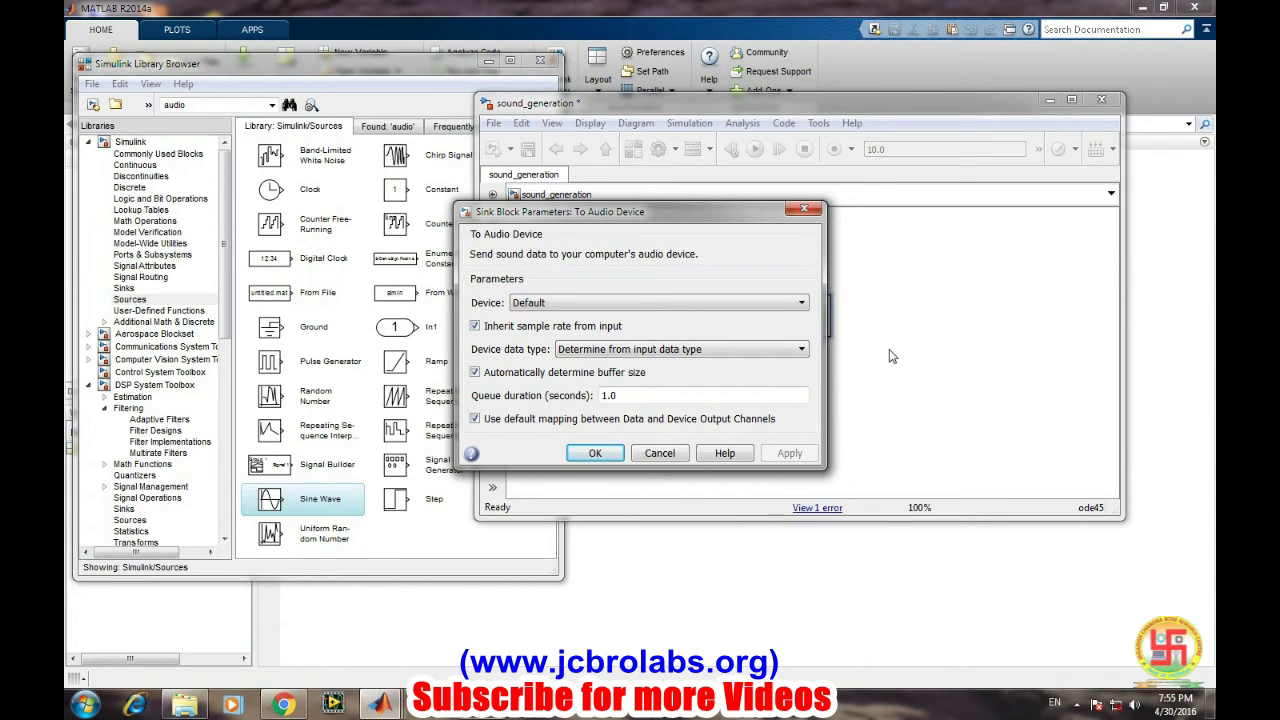
{"action": "left_click", "coordinate": [474, 326]}
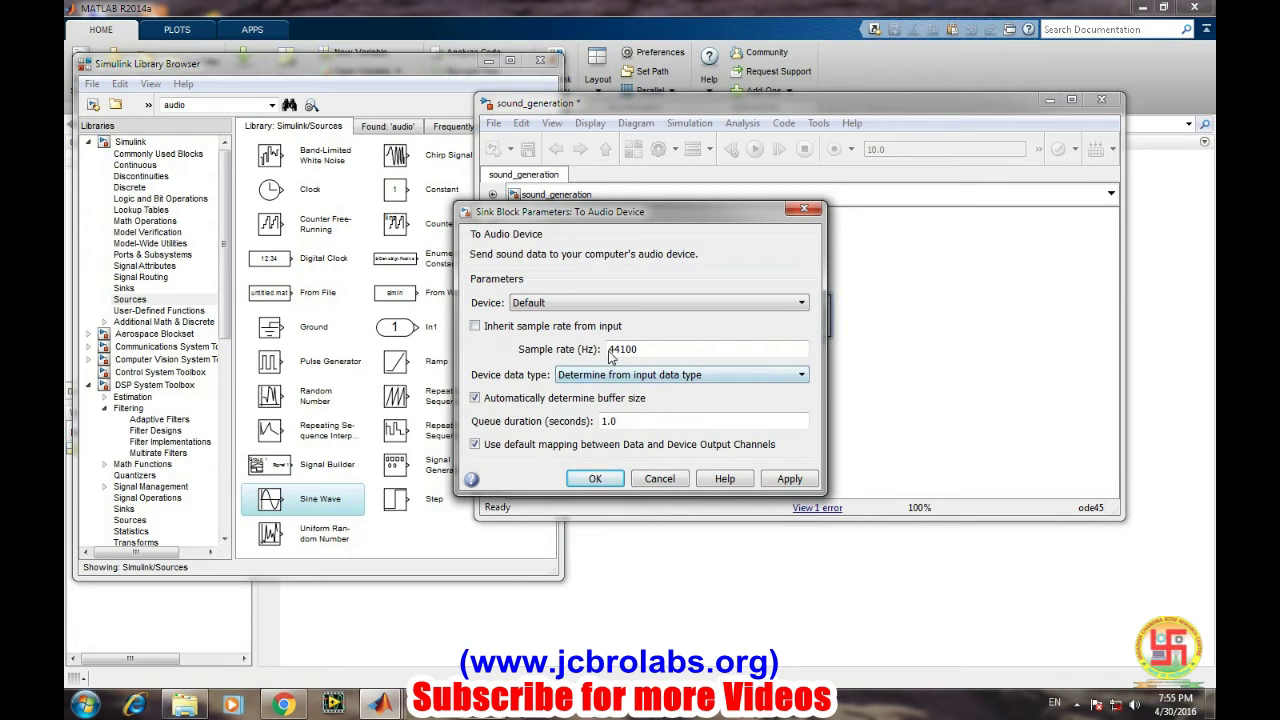
{"action": "double_click", "coordinate": [640, 349]}
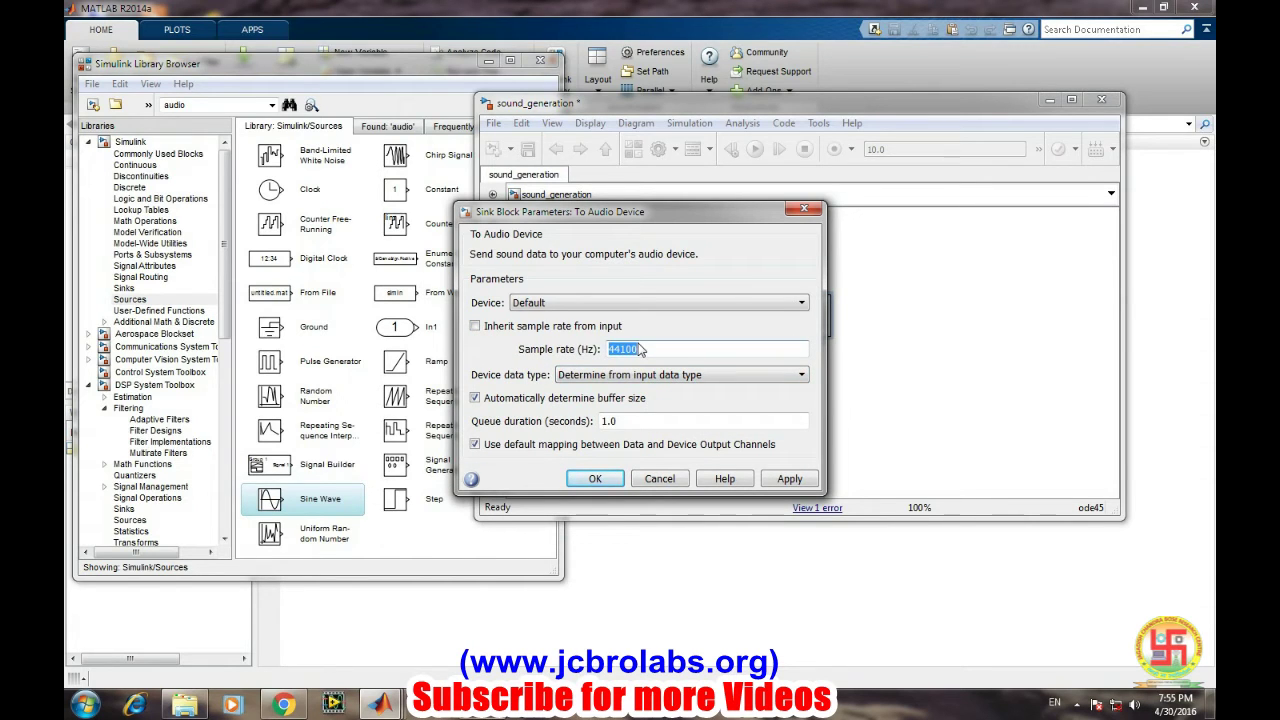
{"action": "left_click", "coordinate": [640, 349]}
{"action": "left_click_drag", "start_coordinate": [640, 349], "coordinate": [598, 349]}
{"action": "left_click", "coordinate": [787, 478]}
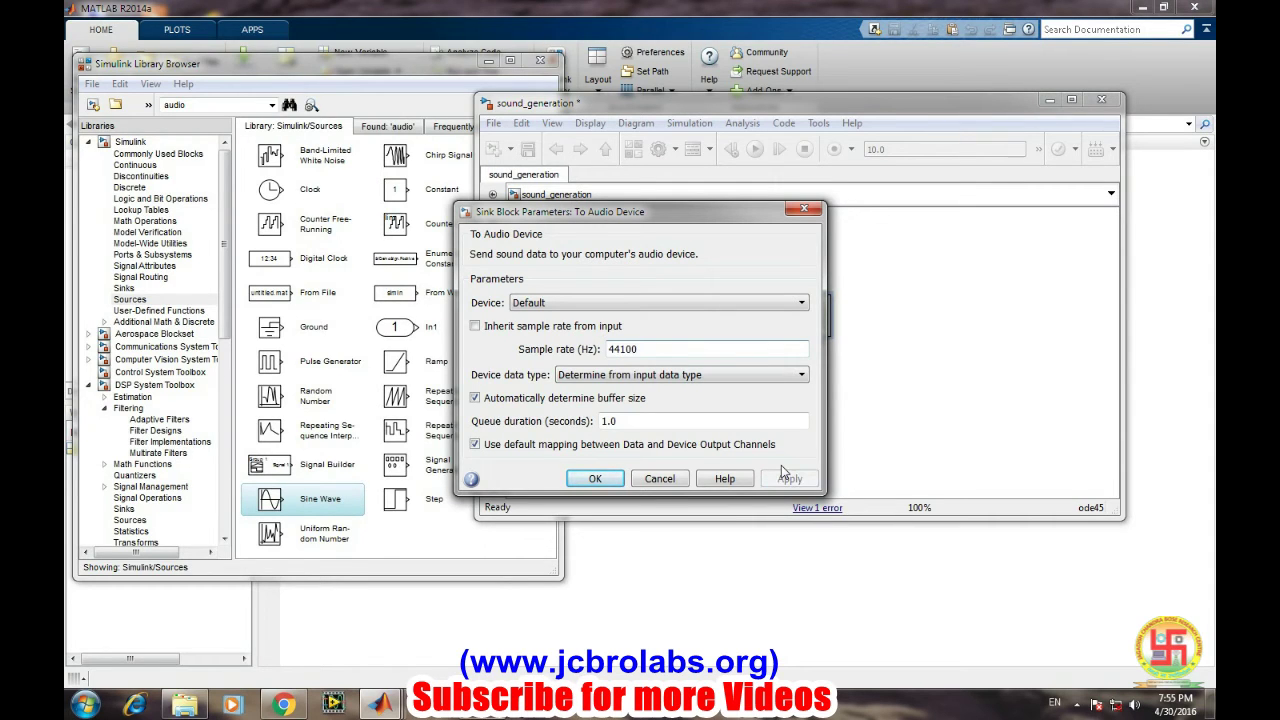
{"action": "left_click", "coordinate": [587, 479]}
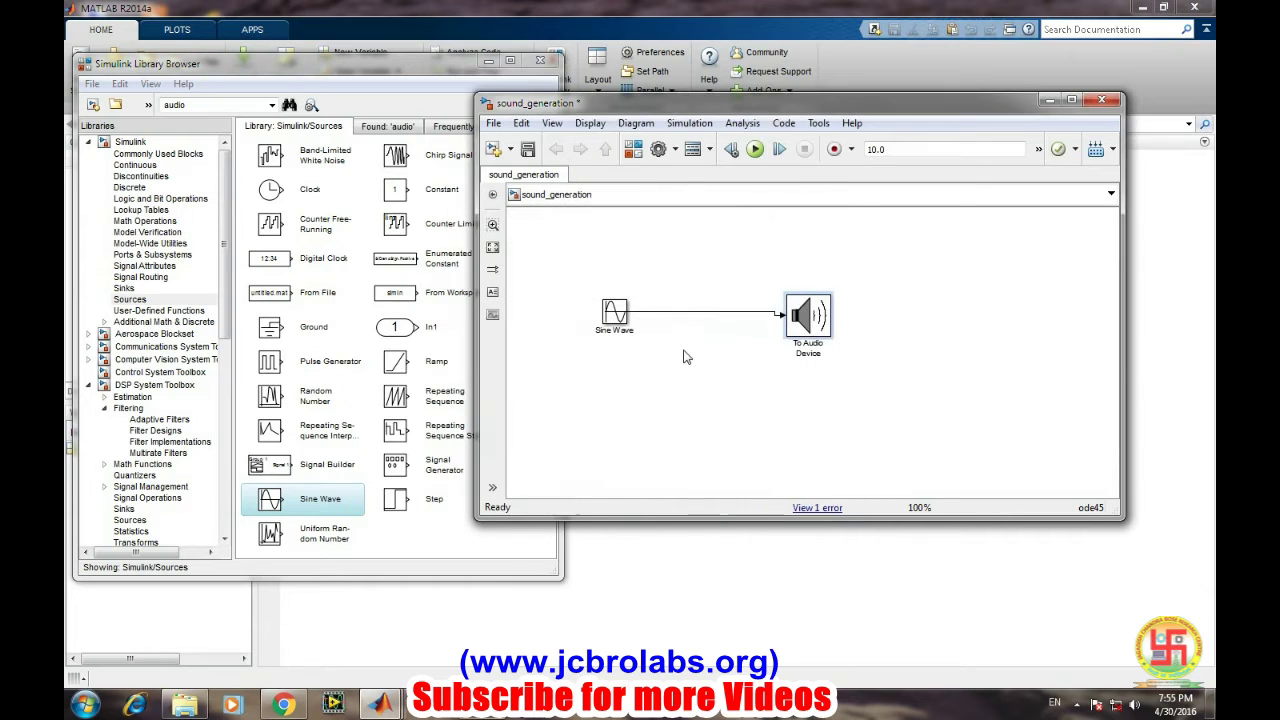
- Set the Sine Wave frequency to 2*pi*1000 and sample time to 1/44100, then apply and close
{"action": "double_click", "coordinate": [615, 313]}
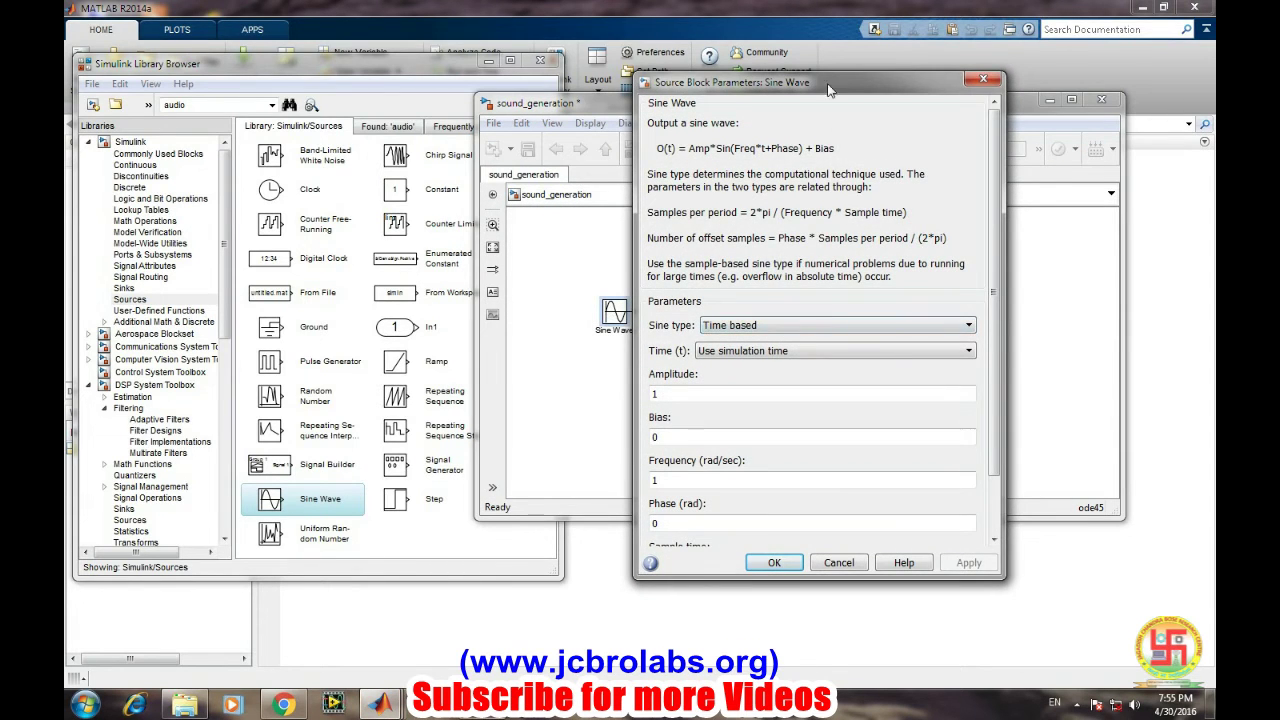
{"action": "left_click_drag", "start_coordinate": [831, 85], "coordinate": [391, 81]}
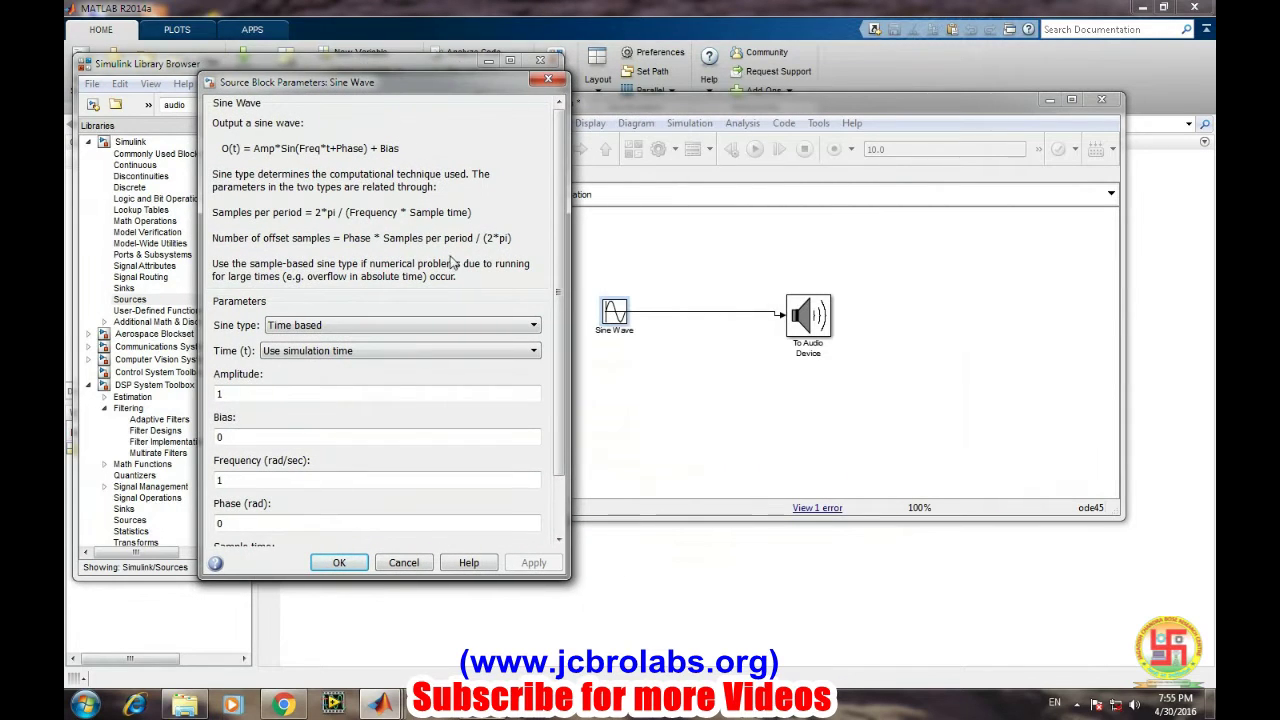
{"action": "scroll", "coordinate": [327, 410], "scroll_direction": "down", "scroll_amount": 3}
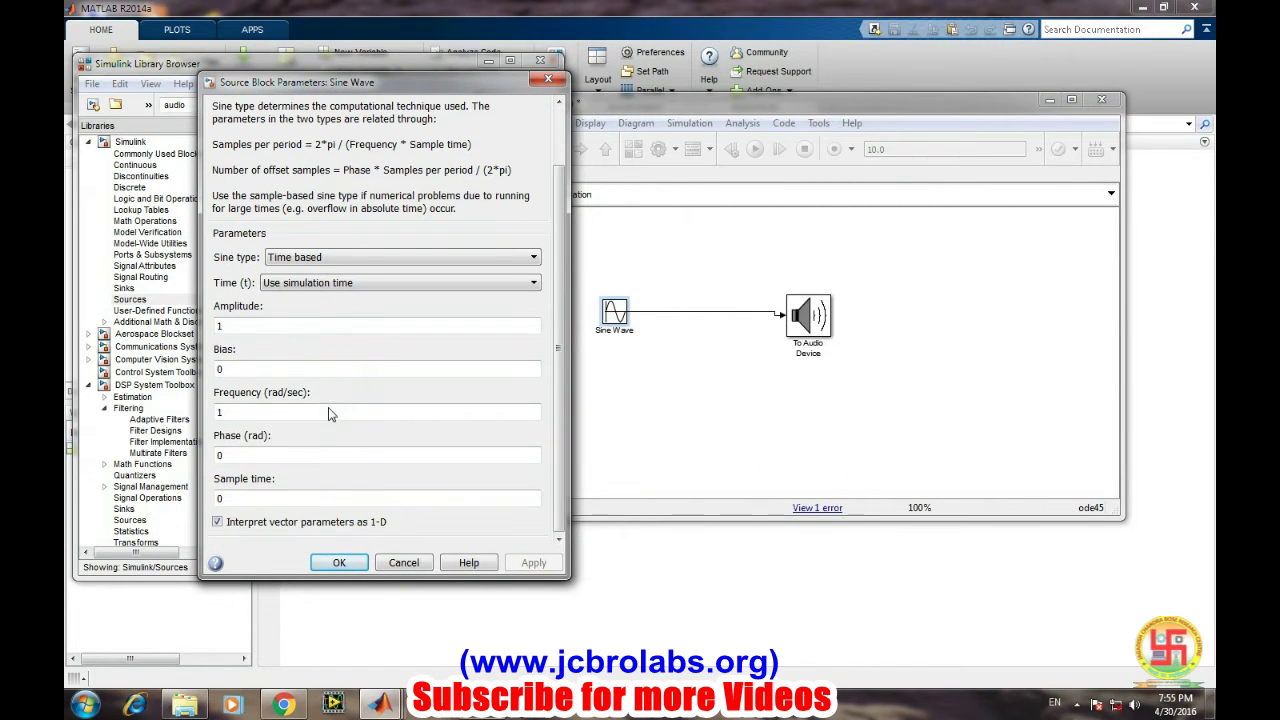
{"action": "double_click", "coordinate": [238, 410]}
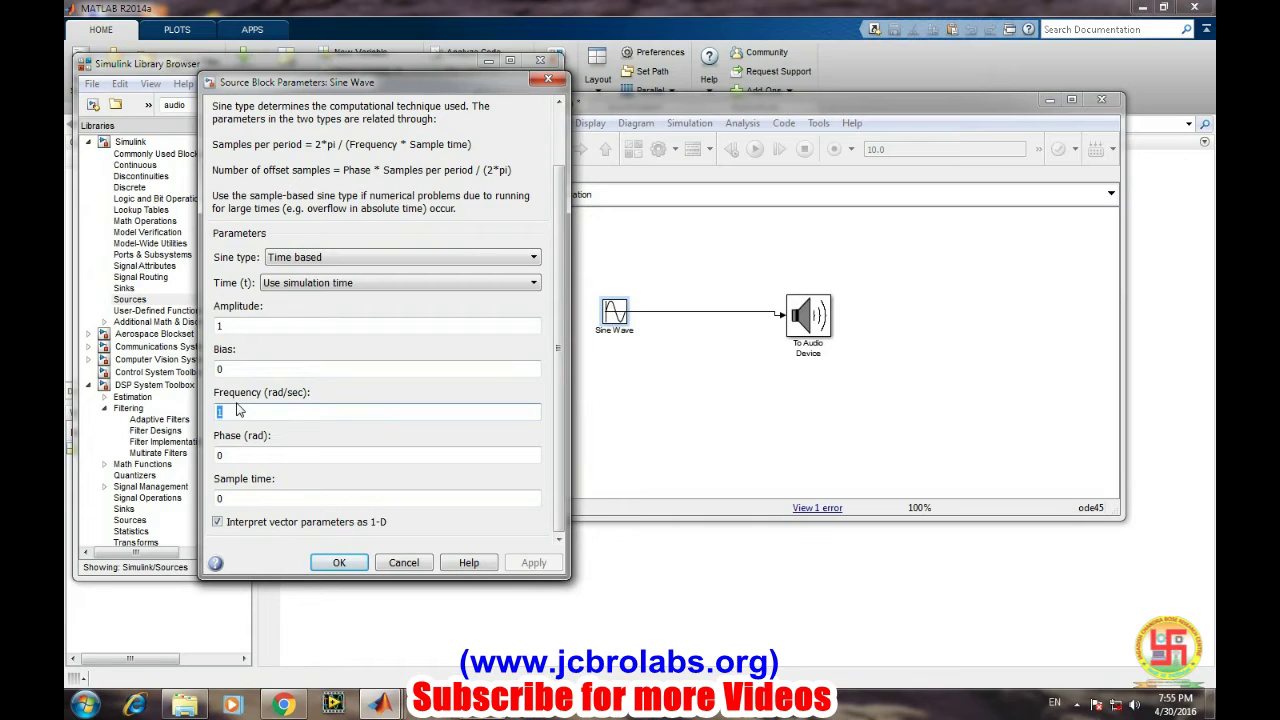
{"action": "type", "text": "2*pi"}
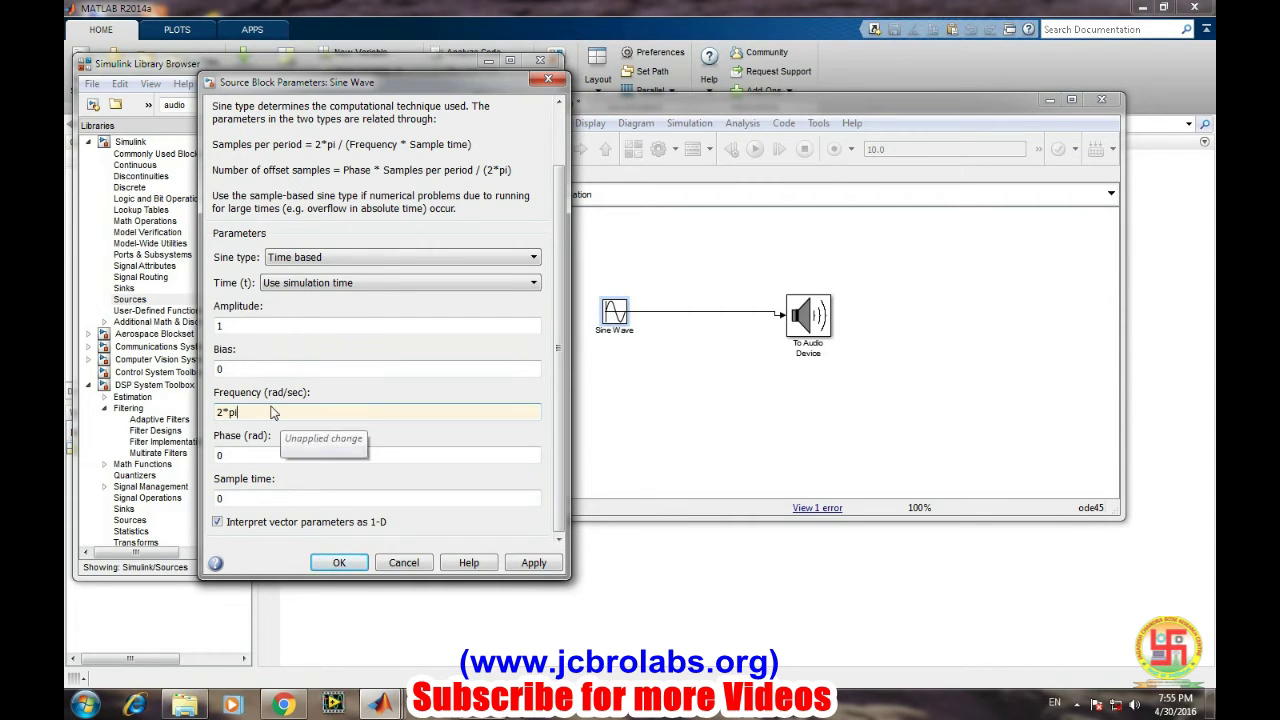
{"action": "type", "text": "*1000"}
{"action": "double_click", "coordinate": [239, 497]}
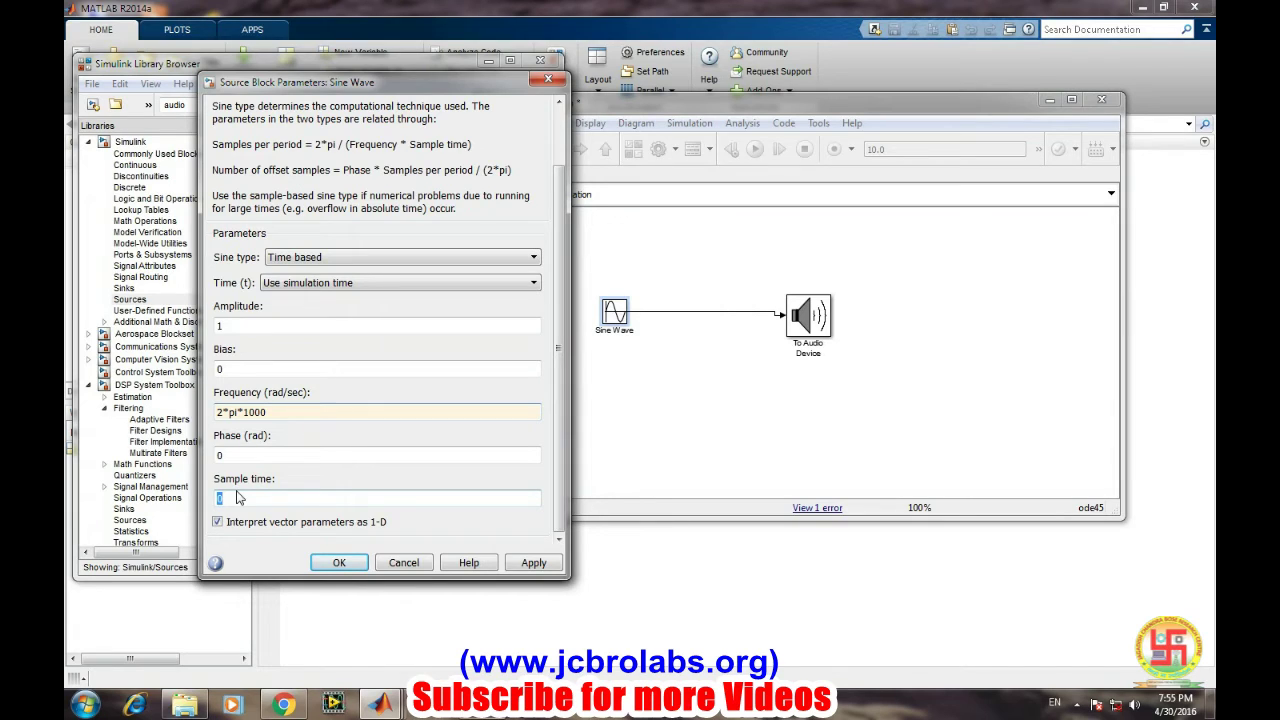
{"action": "type", "text": "1"}
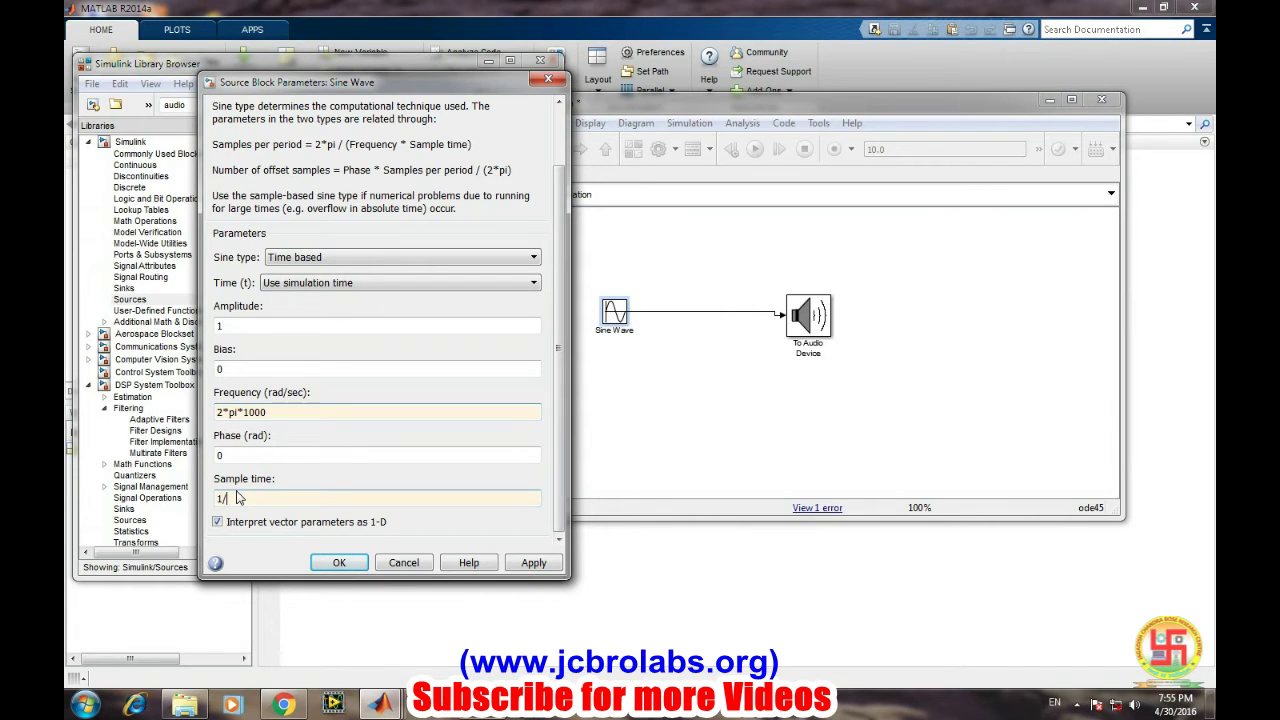
{"action": "type", "text": "/44100"}
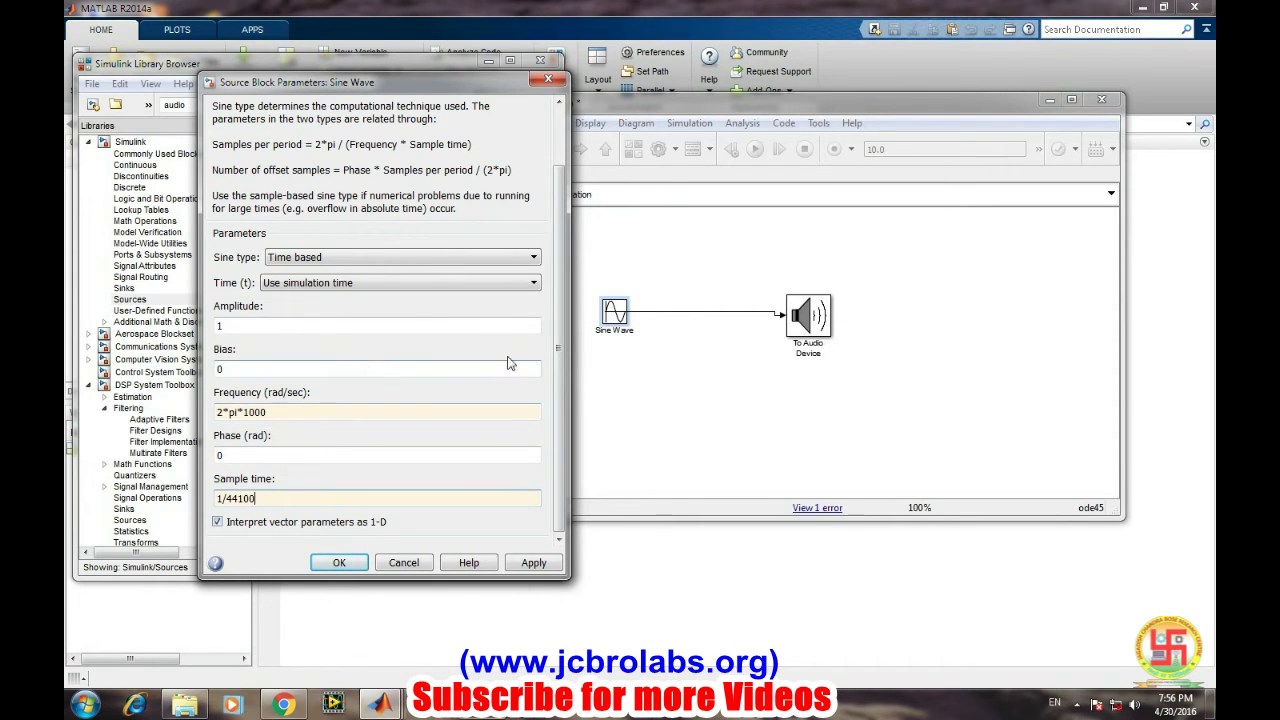
{"action": "left_click", "coordinate": [534, 563]}
{"action": "left_click", "coordinate": [366, 563]}
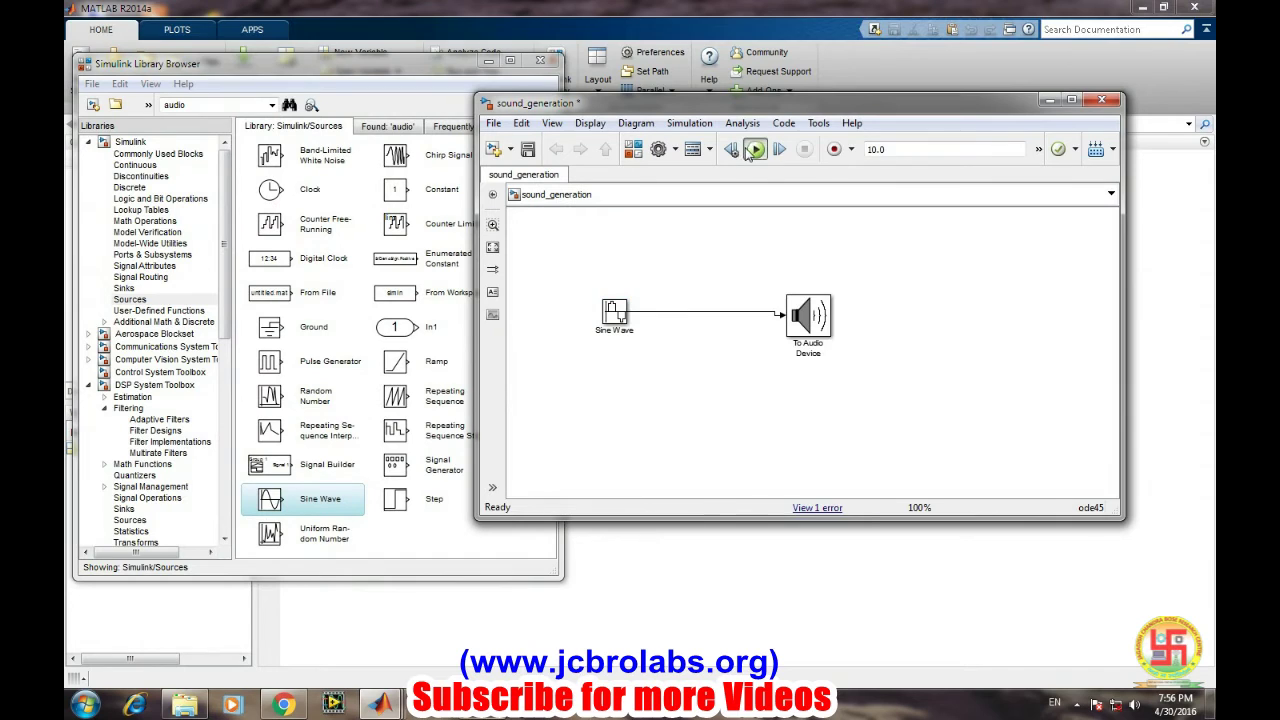
- Run the model, then keep Default as the To Audio Device output device and apply
{"action": "left_click", "coordinate": [754, 149]}
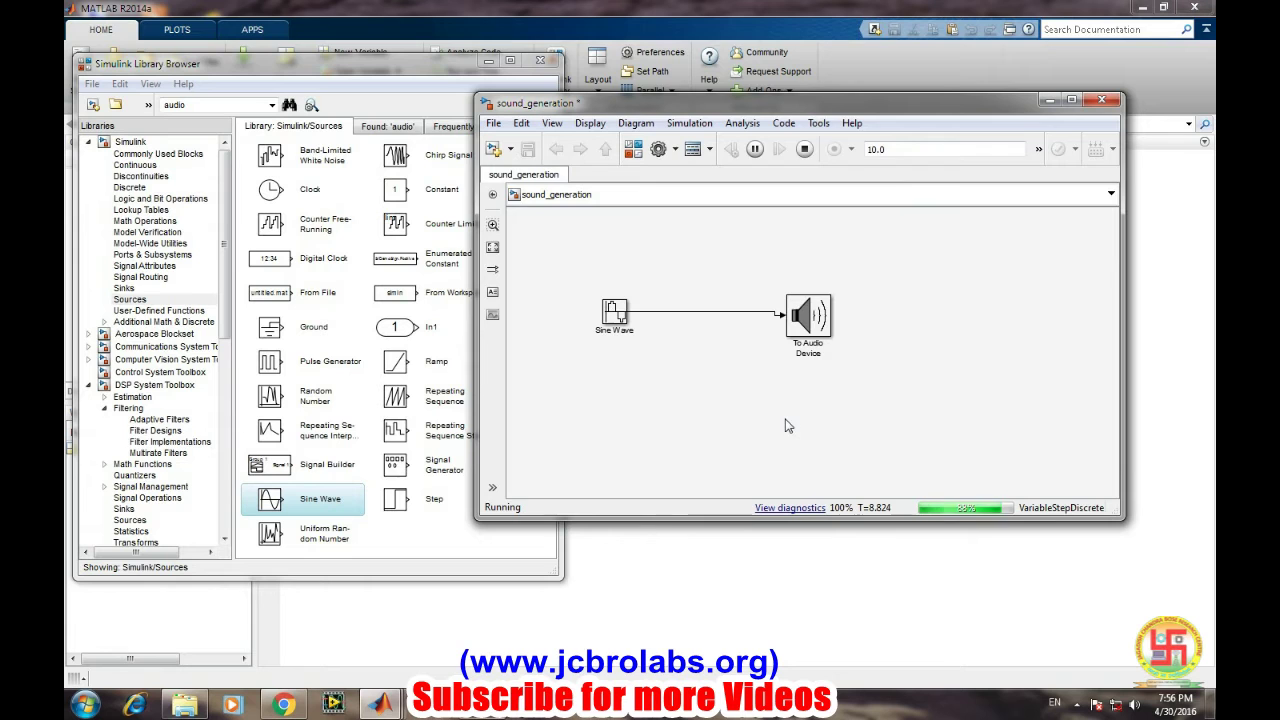
{"action": "double_click", "coordinate": [804, 320]}
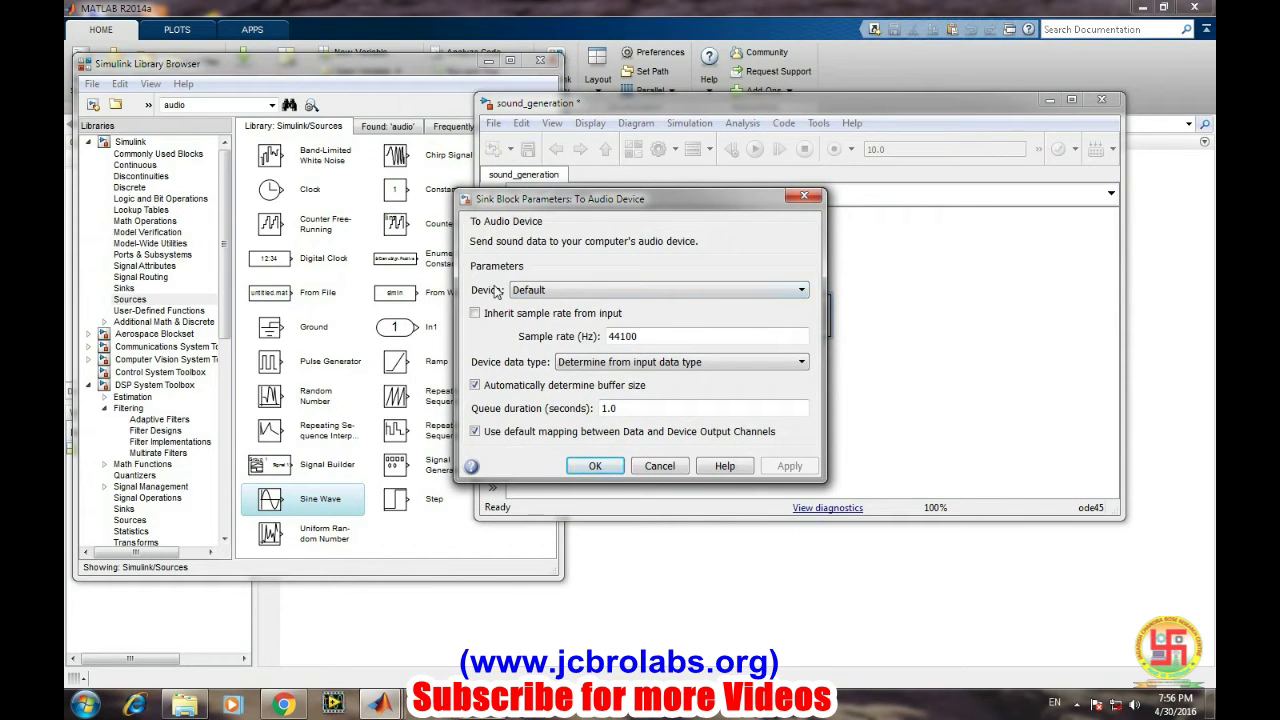
{"action": "left_click", "coordinate": [575, 289]}
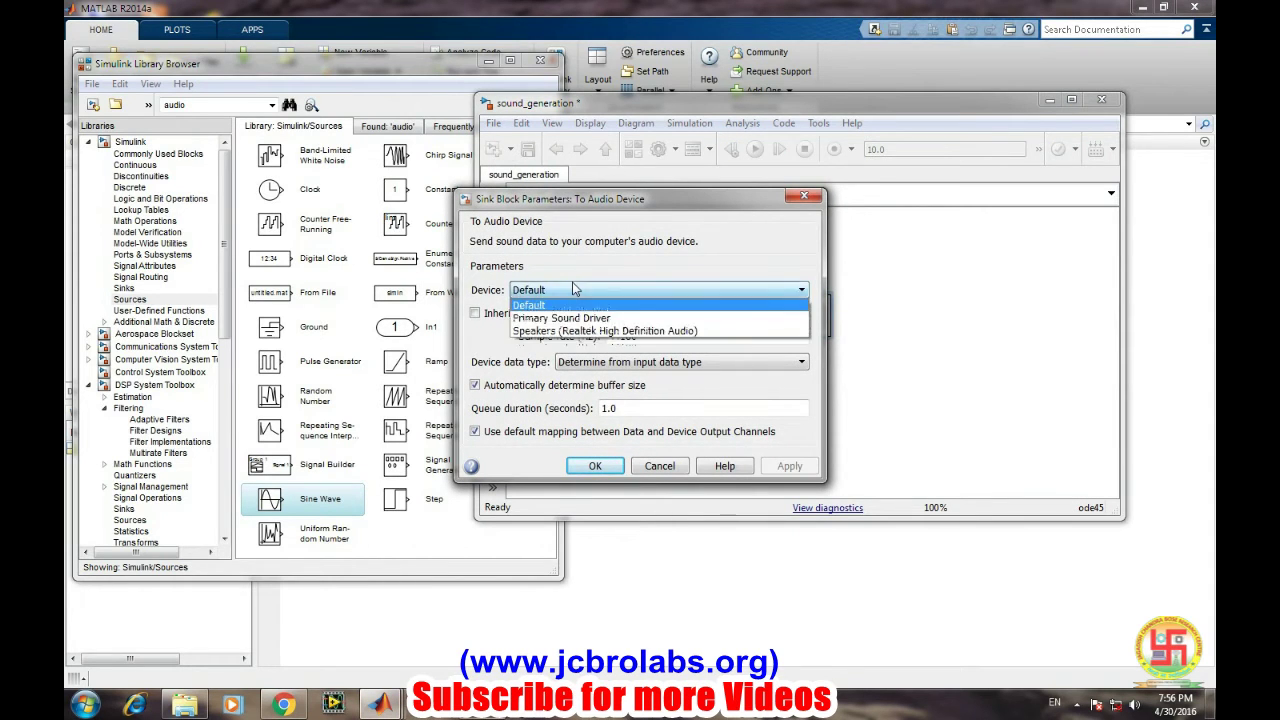
{"action": "left_click", "coordinate": [697, 304]}
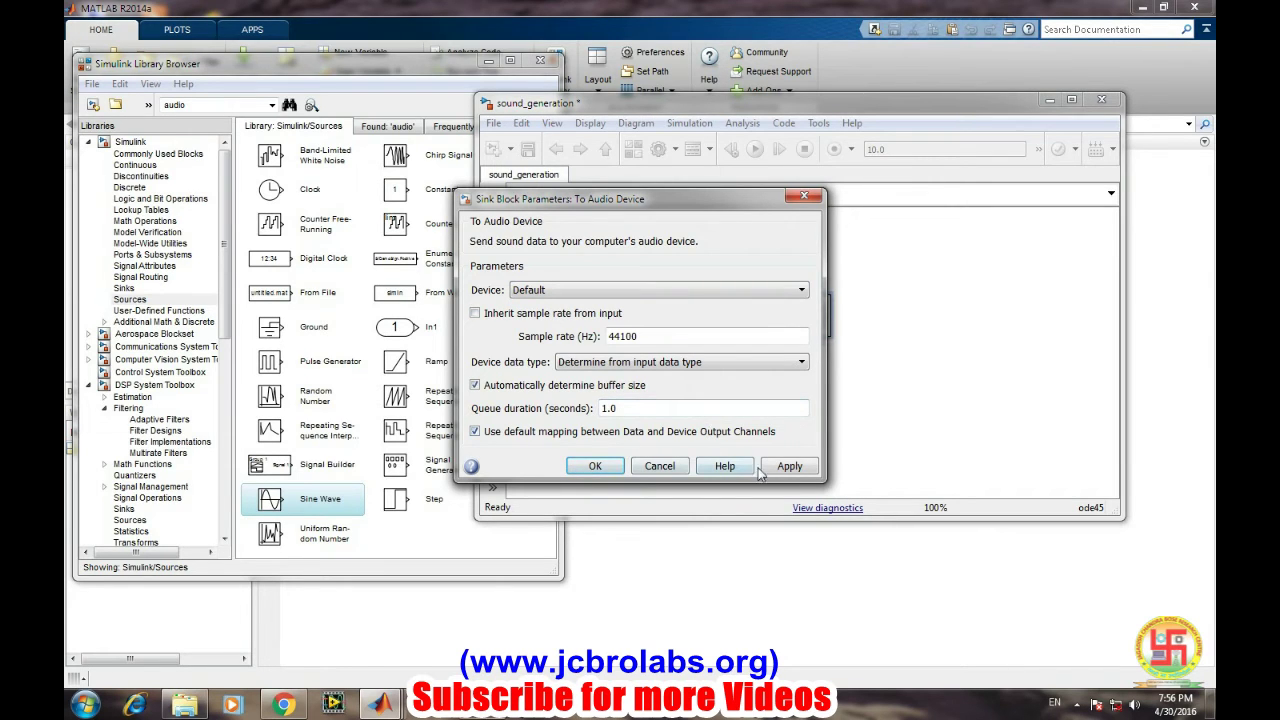
{"action": "left_click", "coordinate": [789, 468]}
{"action": "left_click", "coordinate": [592, 467]}
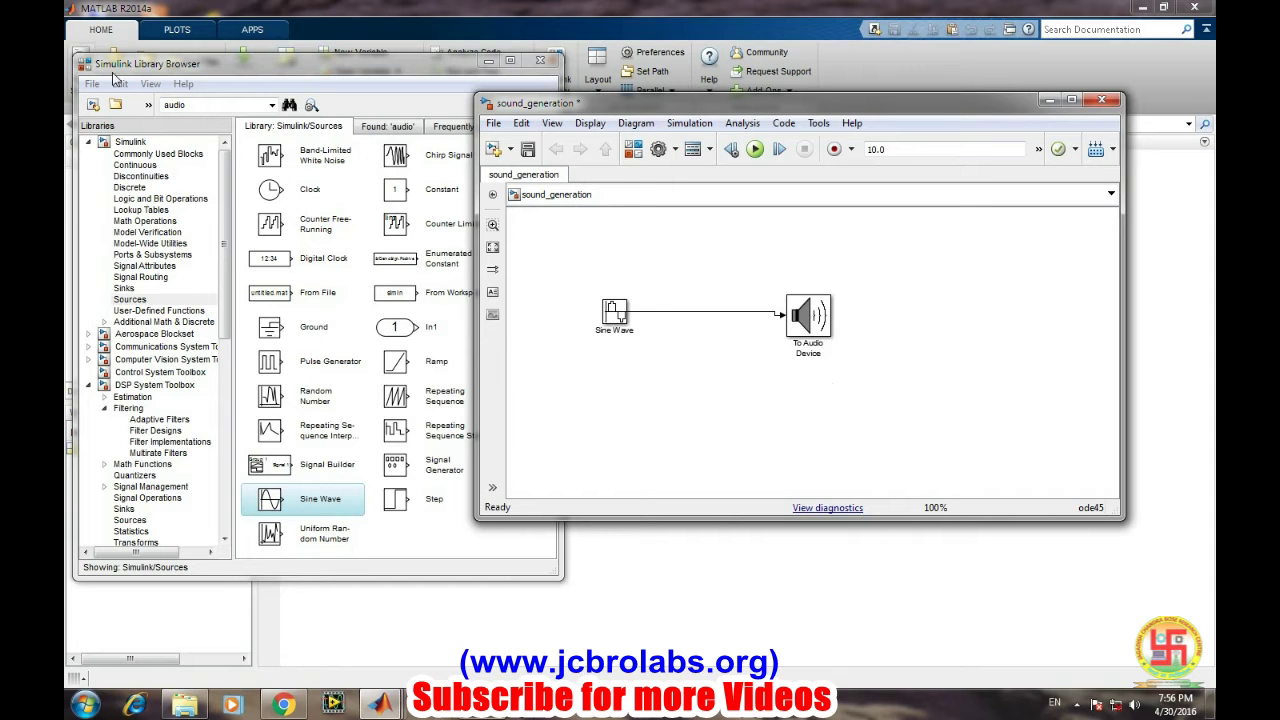
- Add a Spectrum Analyzer from a 'spectrum' search, connect it to the Sine Wave line, and run
{"action": "double_click", "coordinate": [180, 104]}
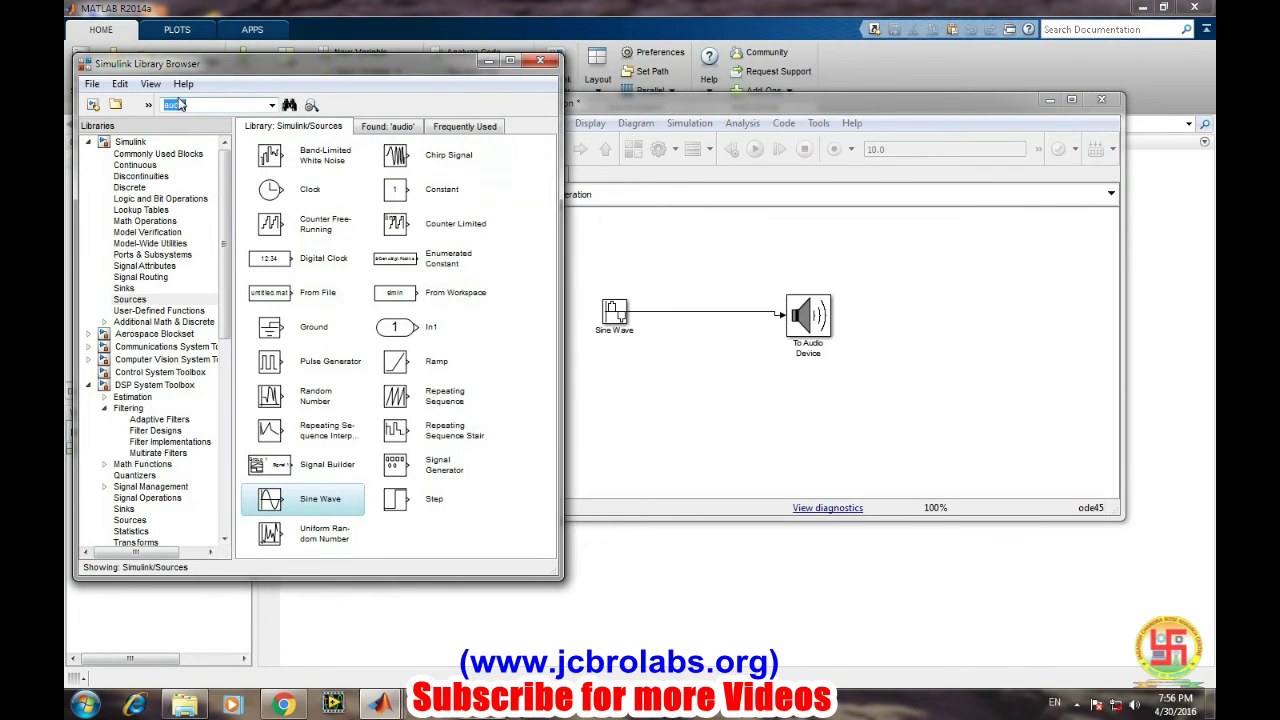
{"action": "type", "text": "spectrum"}
{"action": "key", "text": "Return"}
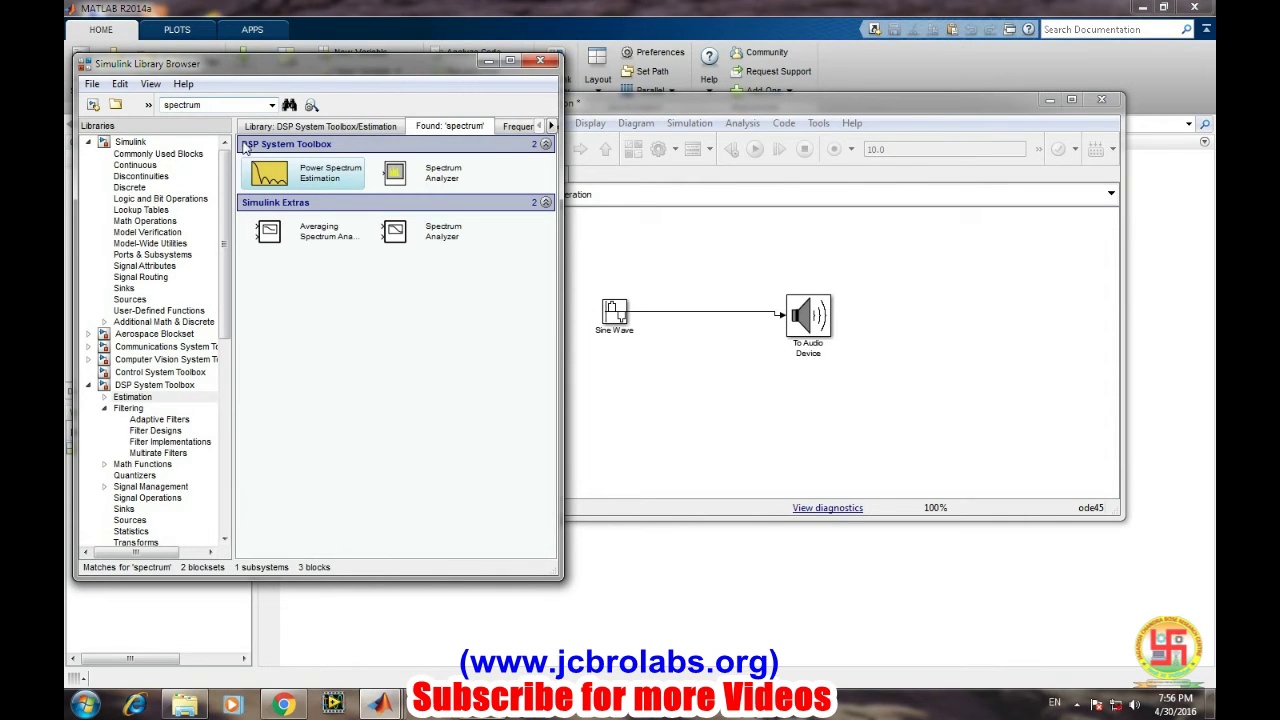
{"action": "left_click", "coordinate": [487, 162]}
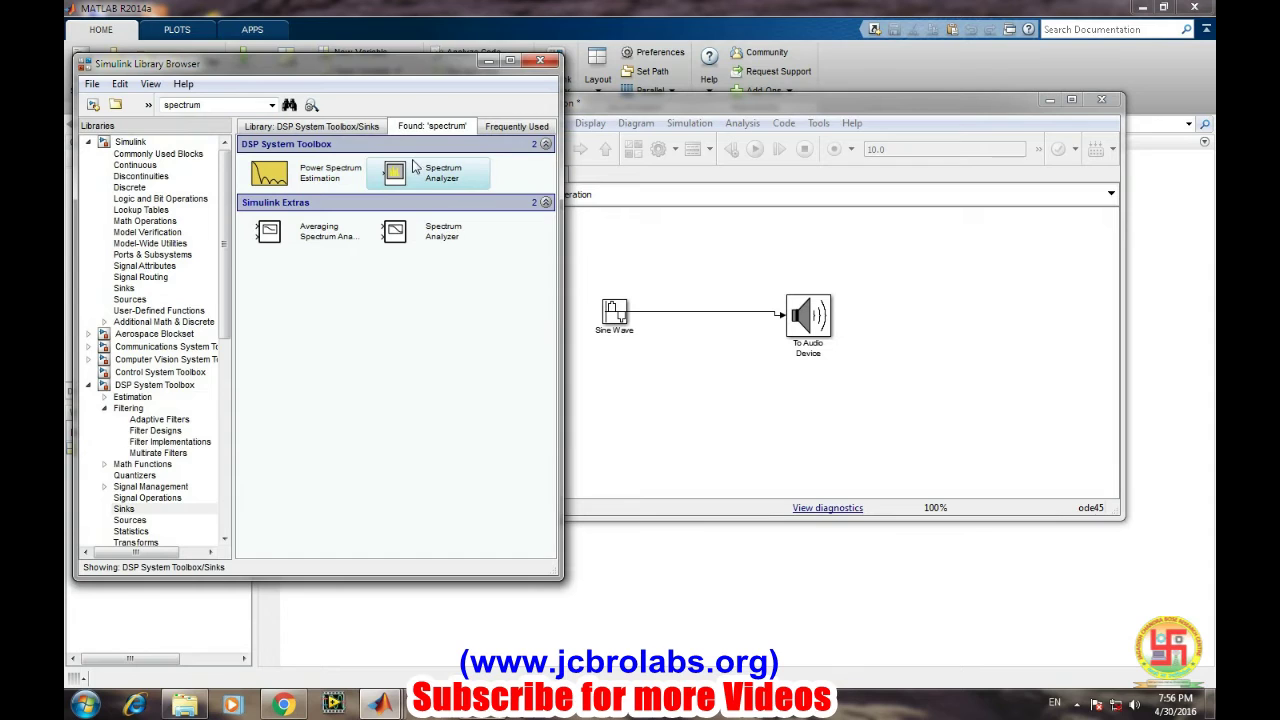
{"action": "left_click", "coordinate": [794, 386]}
{"action": "key", "text": "ctrl+v"}
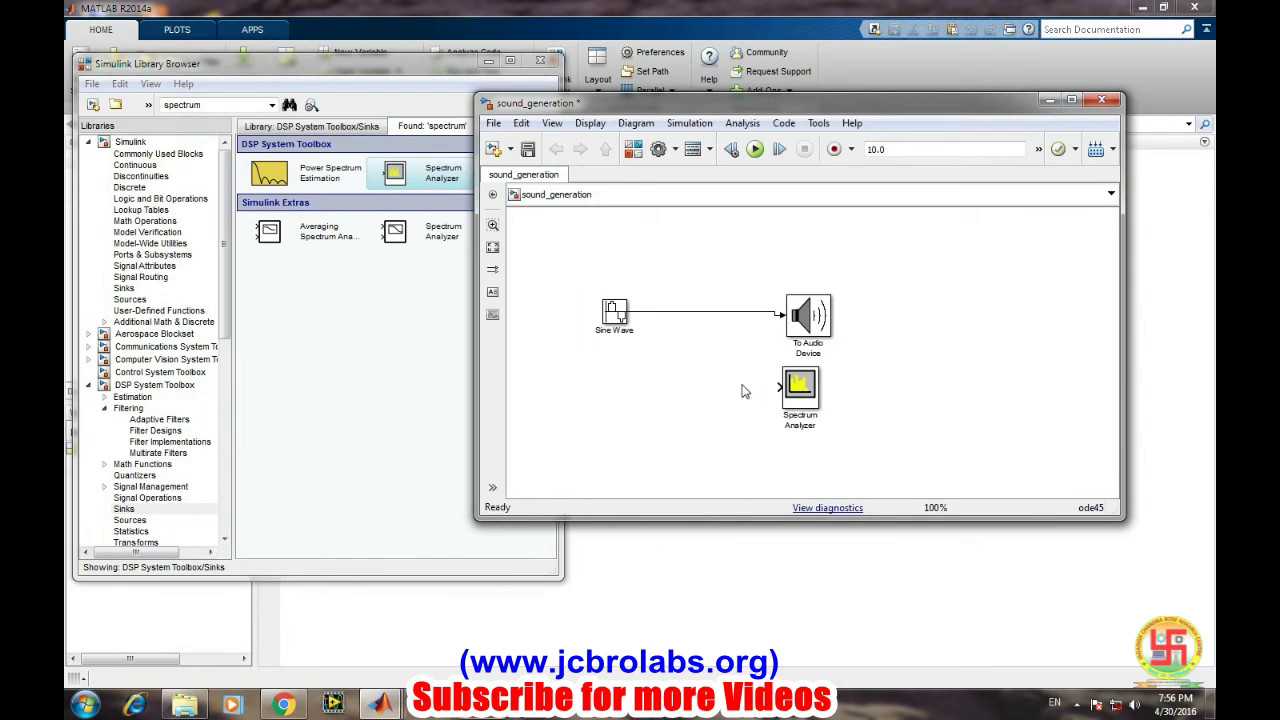
{"action": "left_click_drag", "start_coordinate": [772, 387], "coordinate": [730, 311]}
{"action": "left_click", "coordinate": [754, 149]}
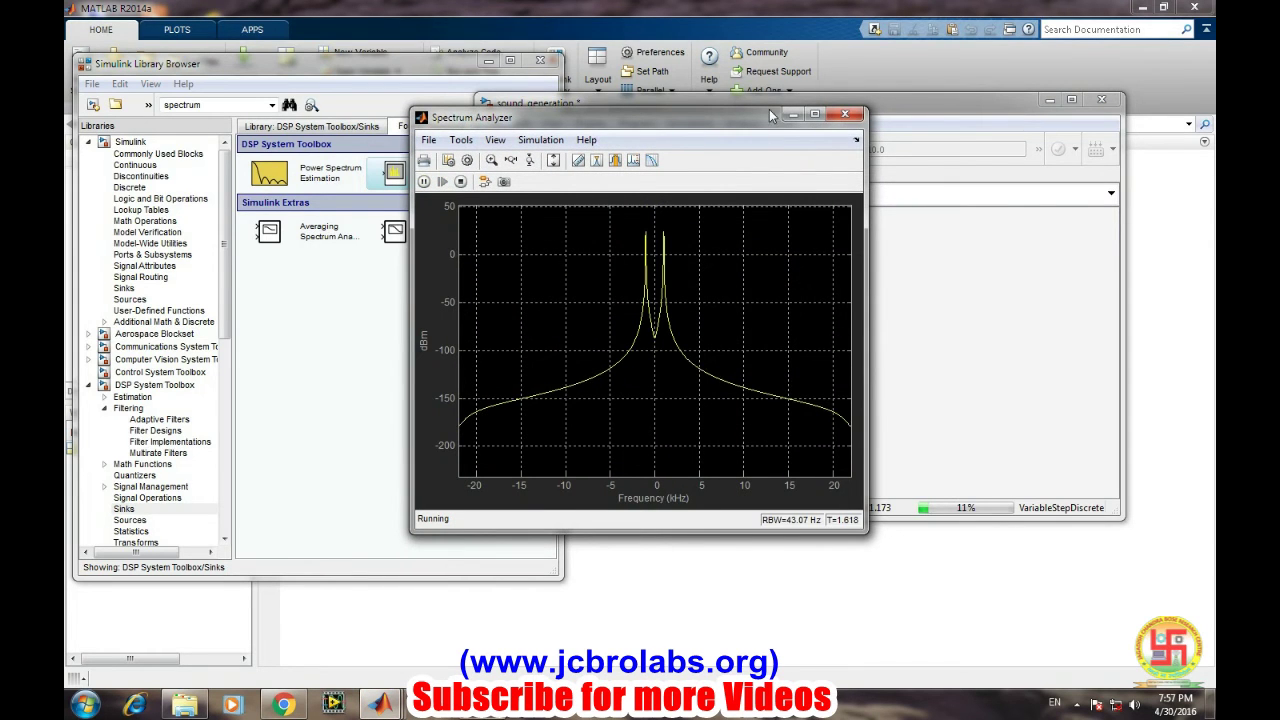
- Use Horizontal Zoom to narrow the spectrum's frequency axis to about -4 to 6.5 kHz
{"action": "left_click_drag", "start_coordinate": [749, 115], "coordinate": [446, 89]}
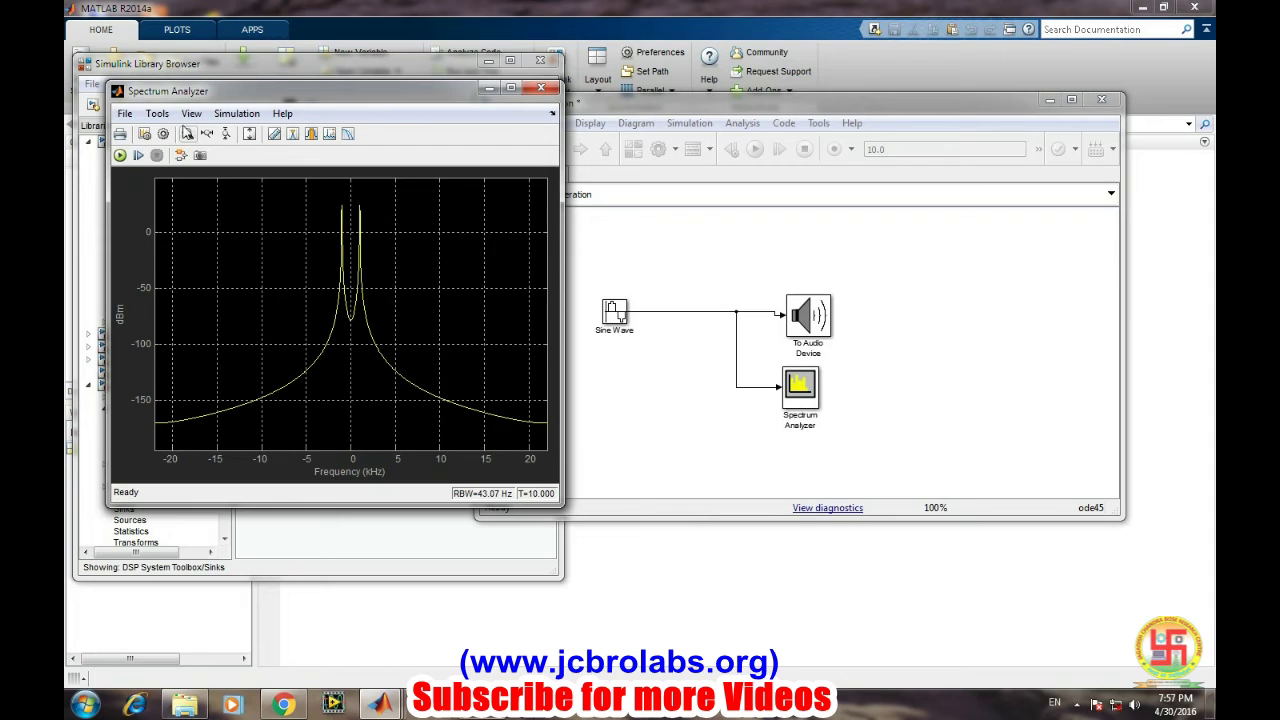
{"action": "left_click", "coordinate": [187, 134]}
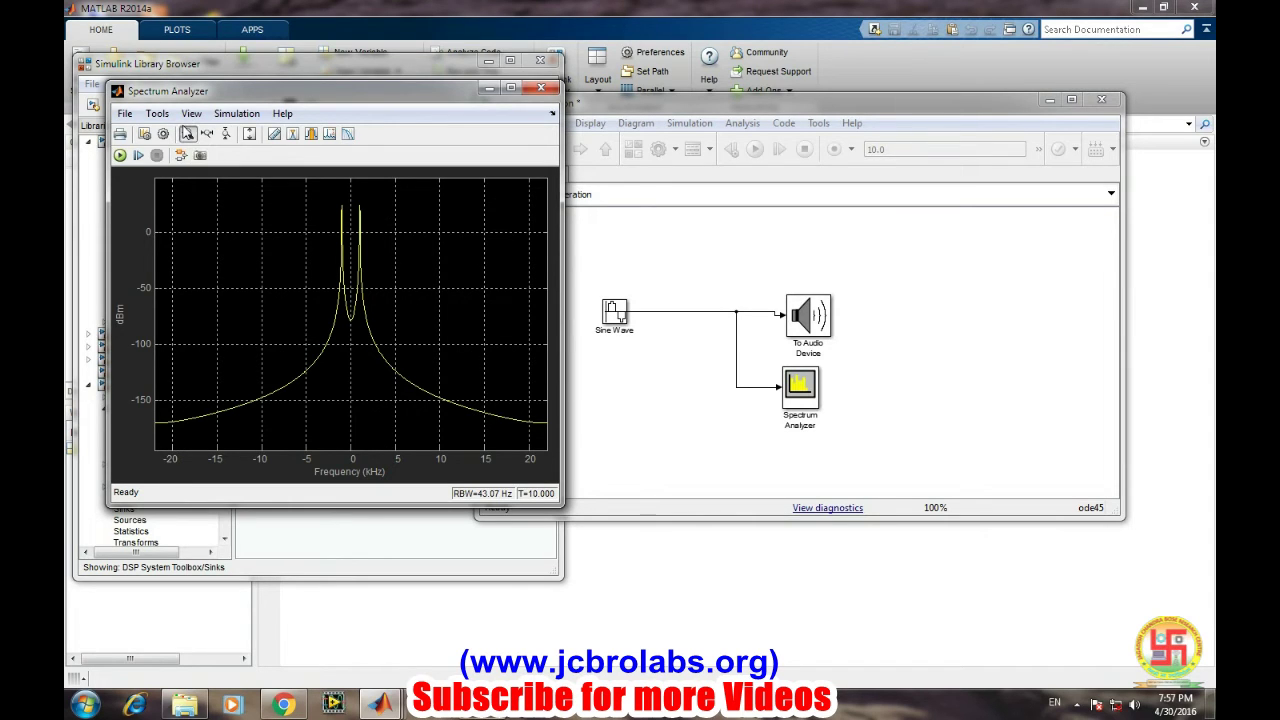
{"action": "right_click", "coordinate": [356, 450]}
{"action": "mouse_move", "coordinate": [460, 497]}
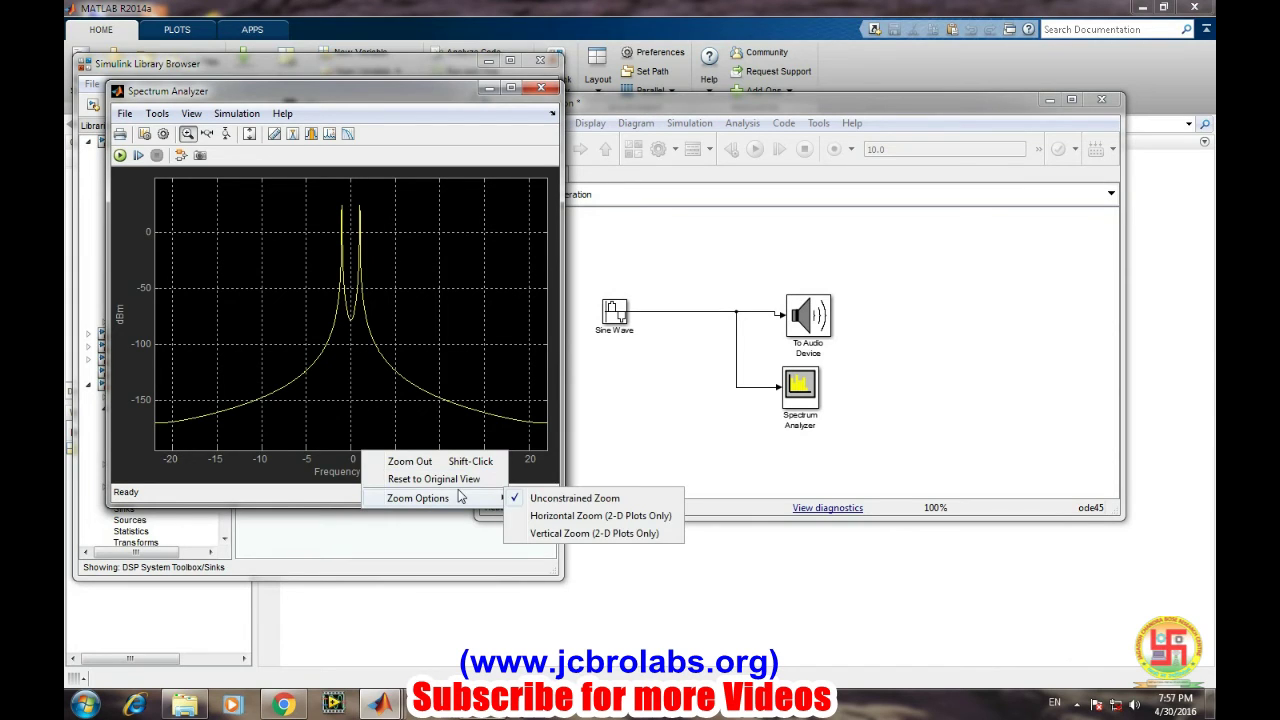
{"action": "left_click", "coordinate": [585, 516]}
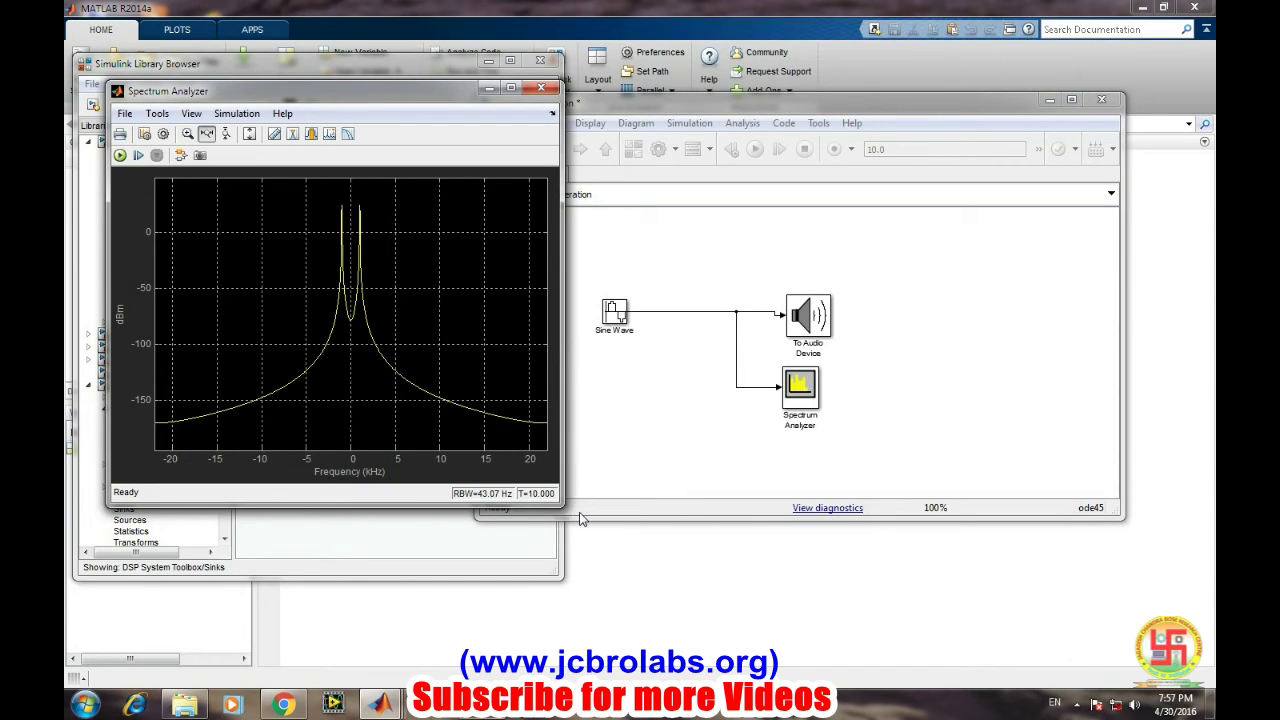
{"action": "left_click", "coordinate": [357, 440]}
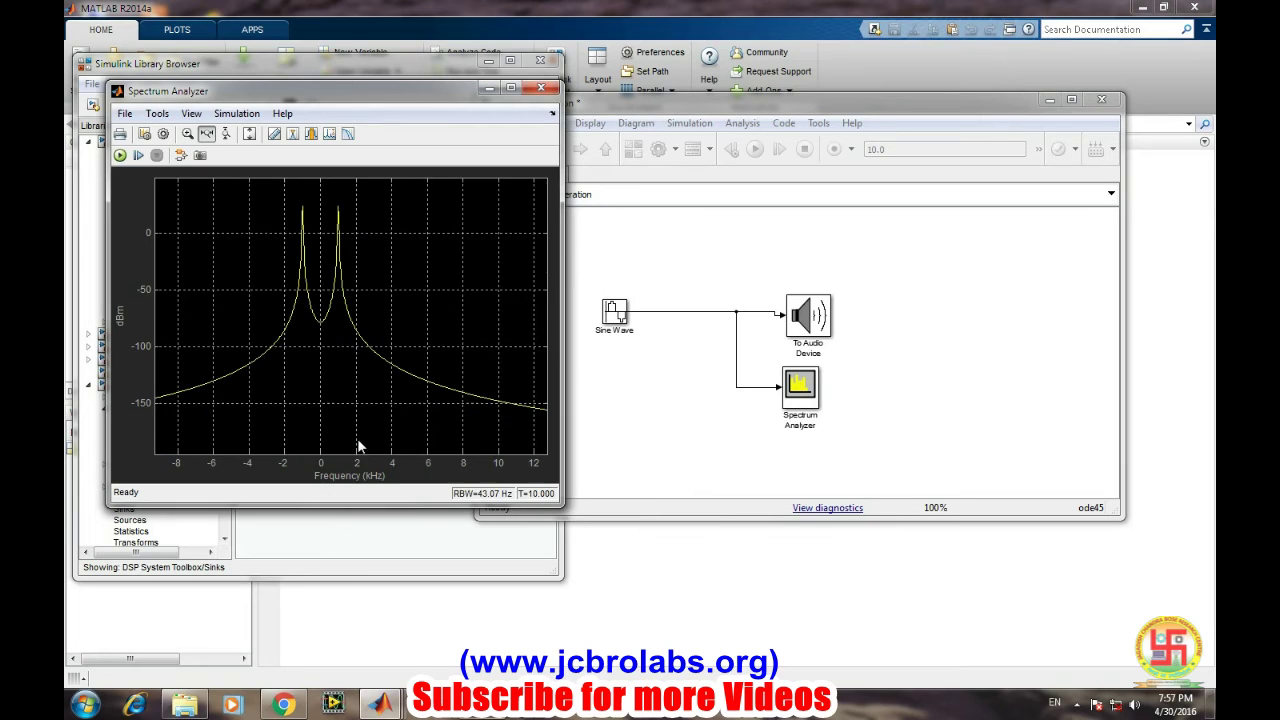
{"action": "left_click", "coordinate": [334, 442]}
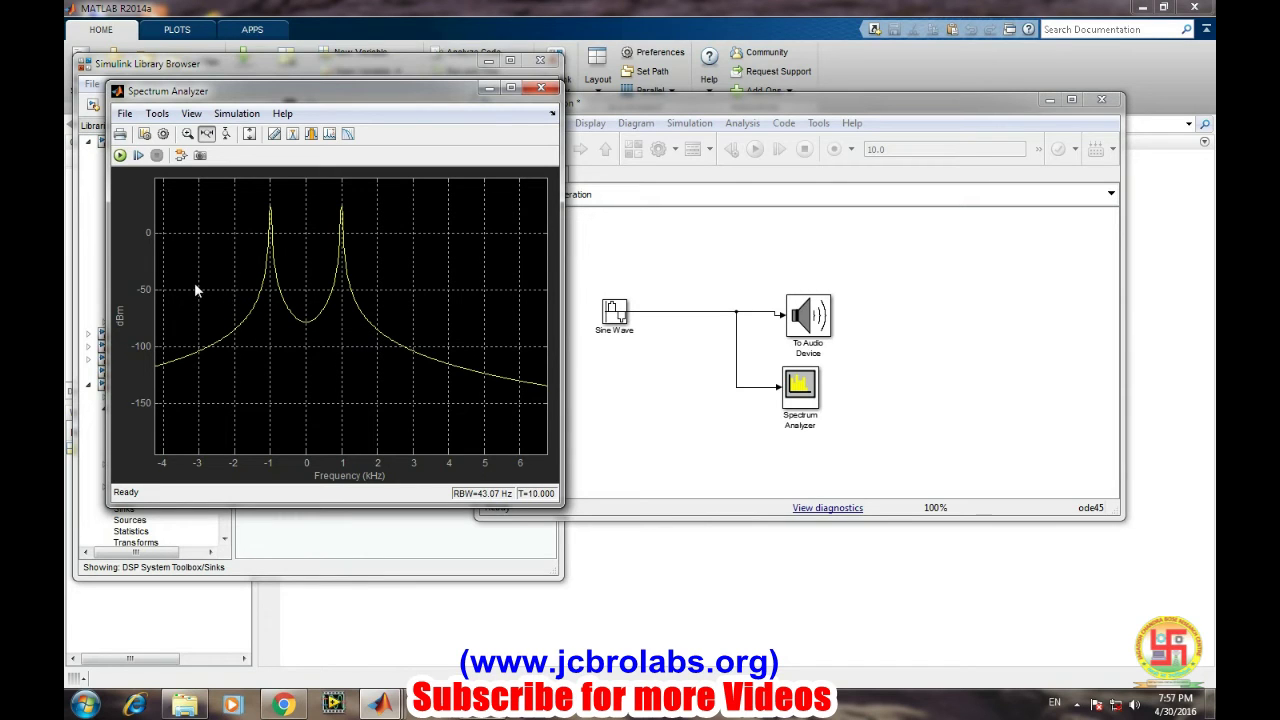
- Rerun the simulation and view the Spectrum Analyzer configuration properties without changing them
{"action": "left_click", "coordinate": [118, 155]}
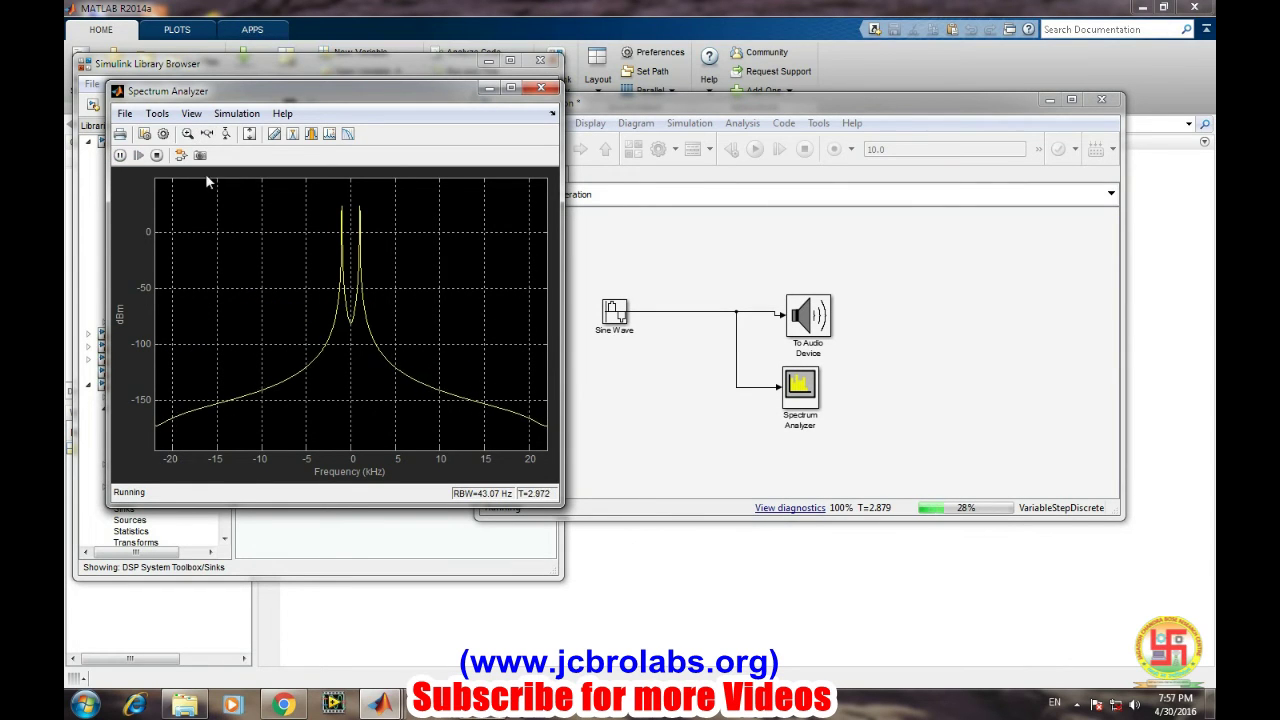
{"action": "right_click", "coordinate": [366, 447]}
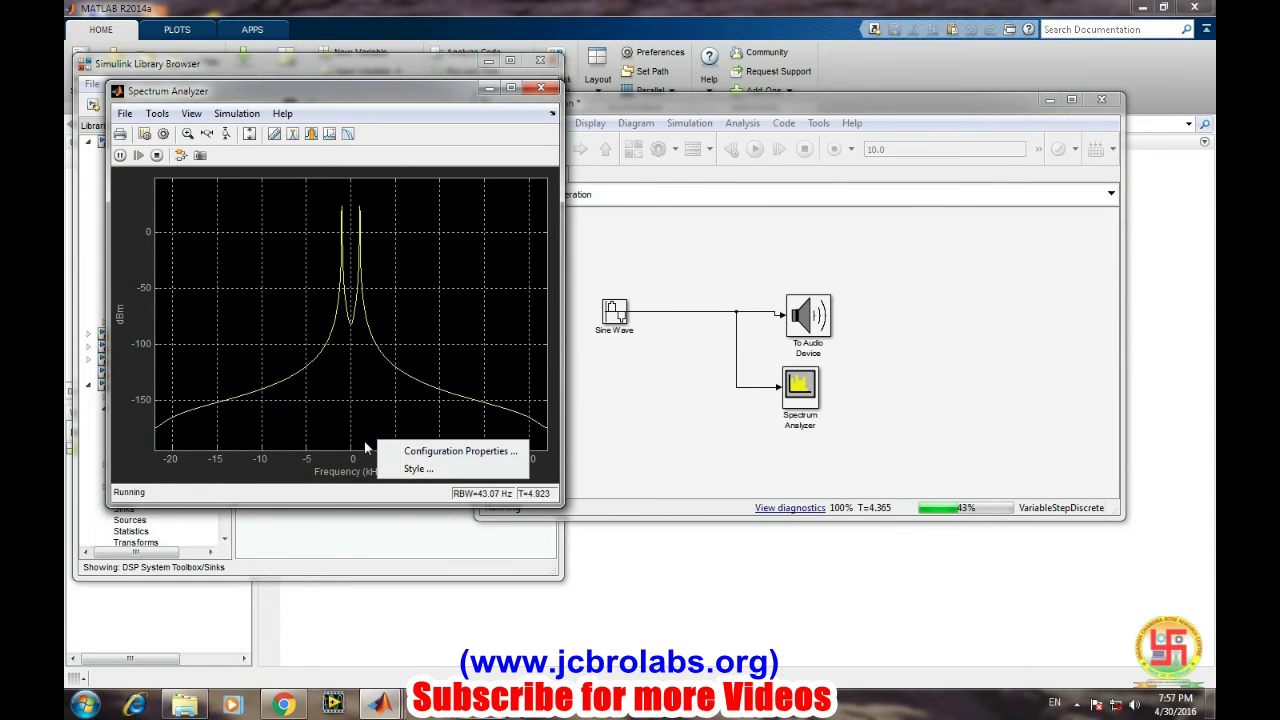
{"action": "right_click", "coordinate": [372, 450]}
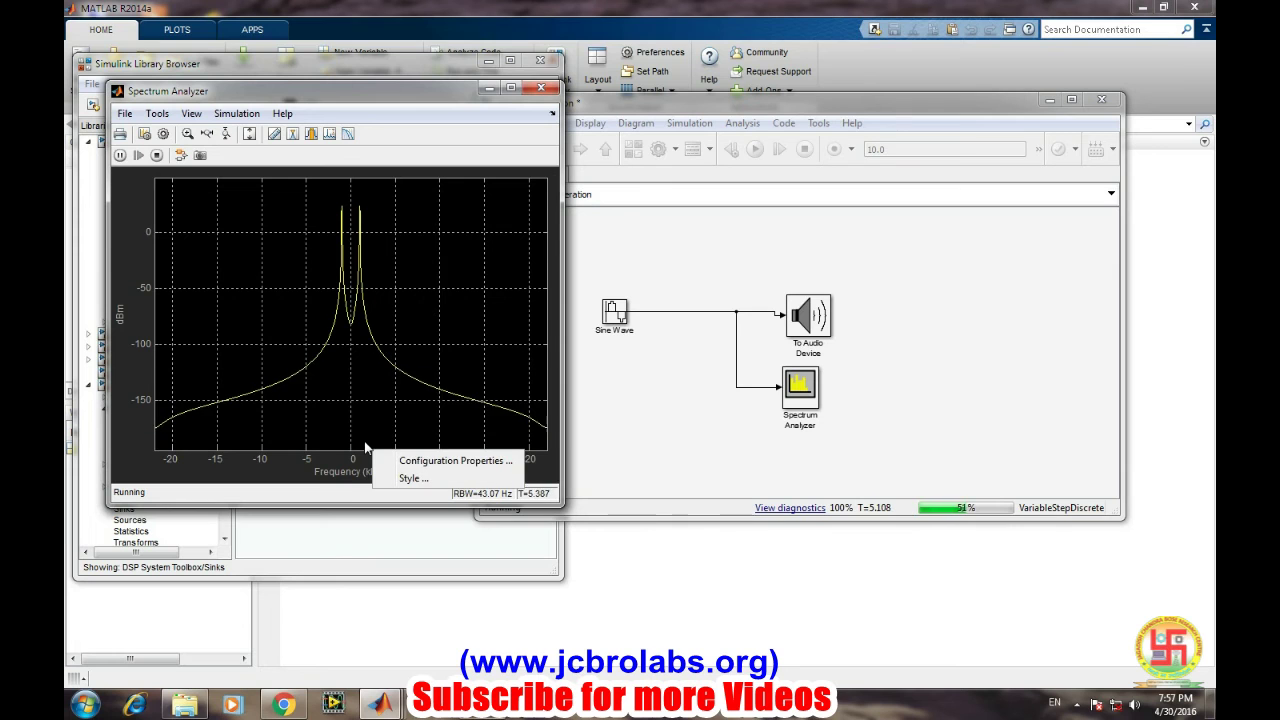
{"action": "left_click", "coordinate": [418, 460]}
{"action": "left_click", "coordinate": [678, 414]}
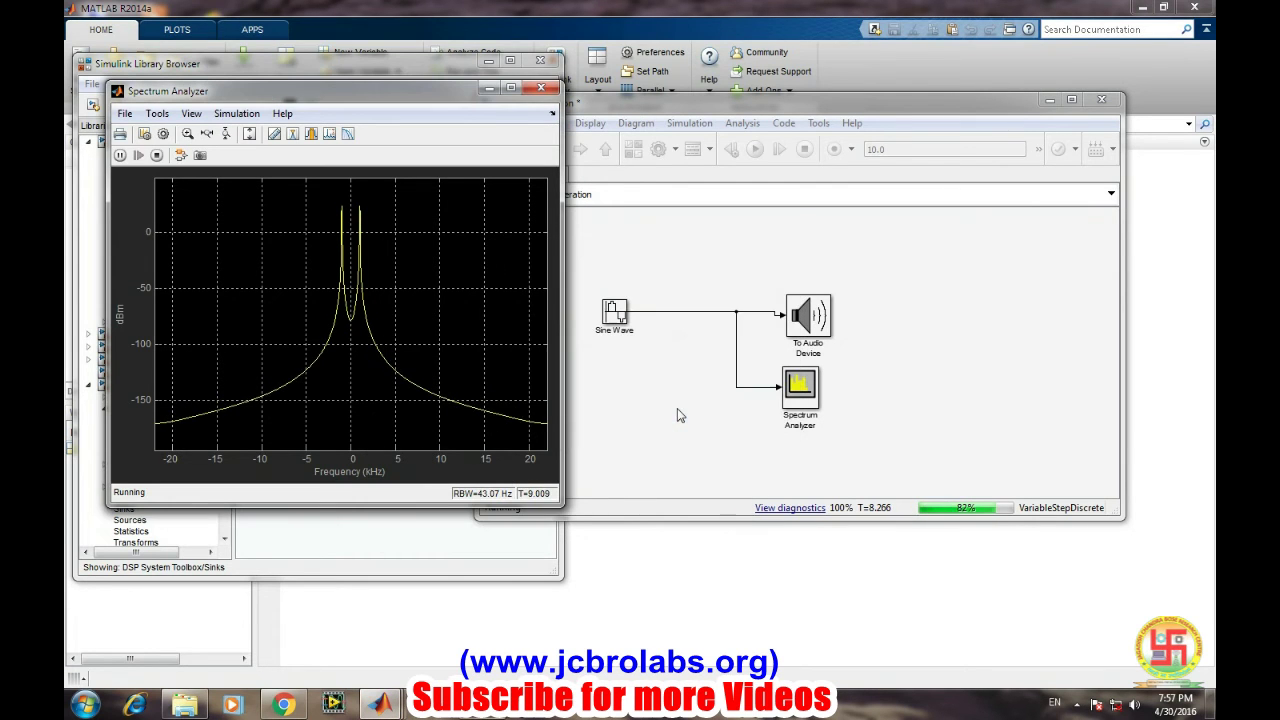
{"action": "right_click", "coordinate": [367, 446]}
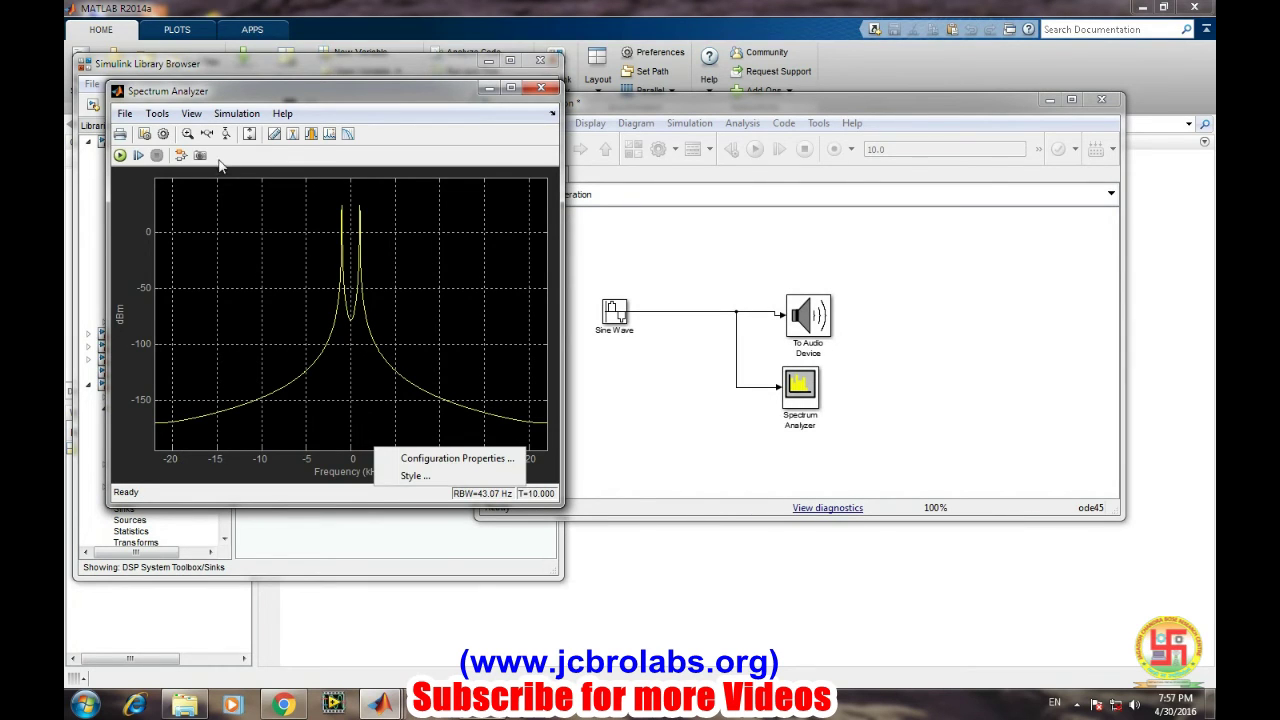
{"action": "left_click", "coordinate": [191, 113]}
- Zoom the frequency axis horizontally to about -3 to 7 kHz
{"action": "left_click", "coordinate": [226, 96]}
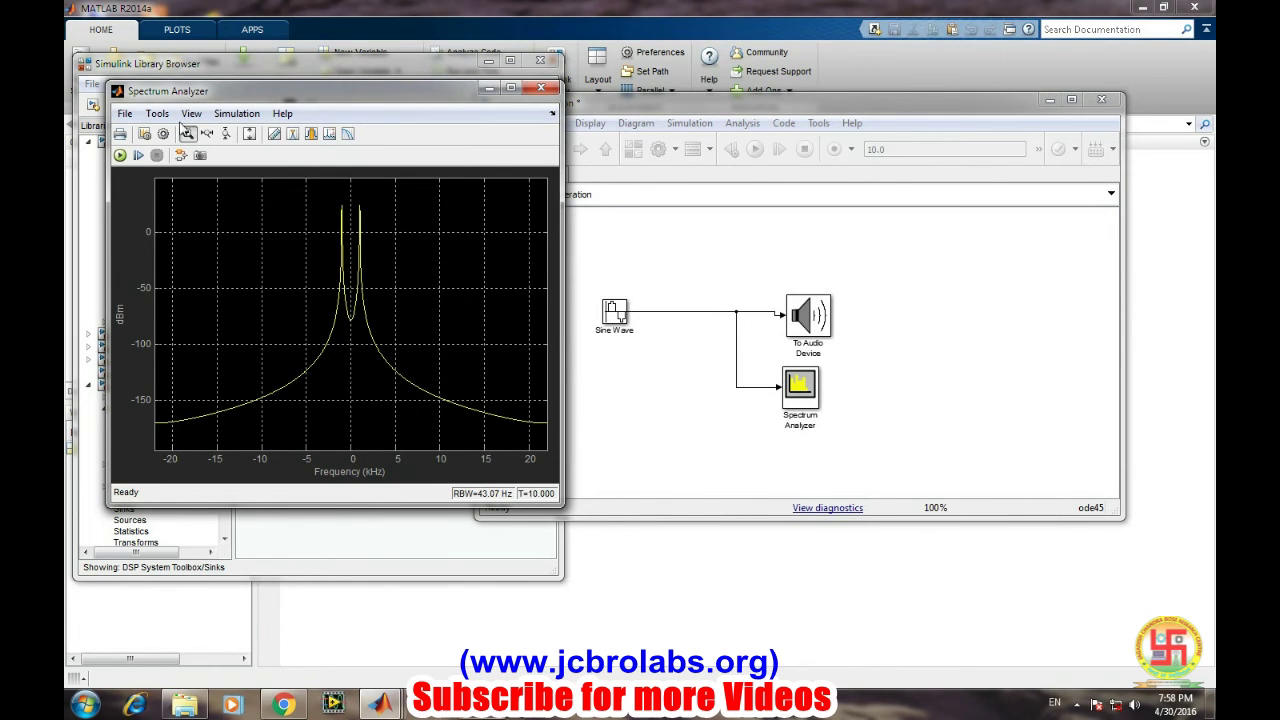
{"action": "right_click", "coordinate": [368, 440]}
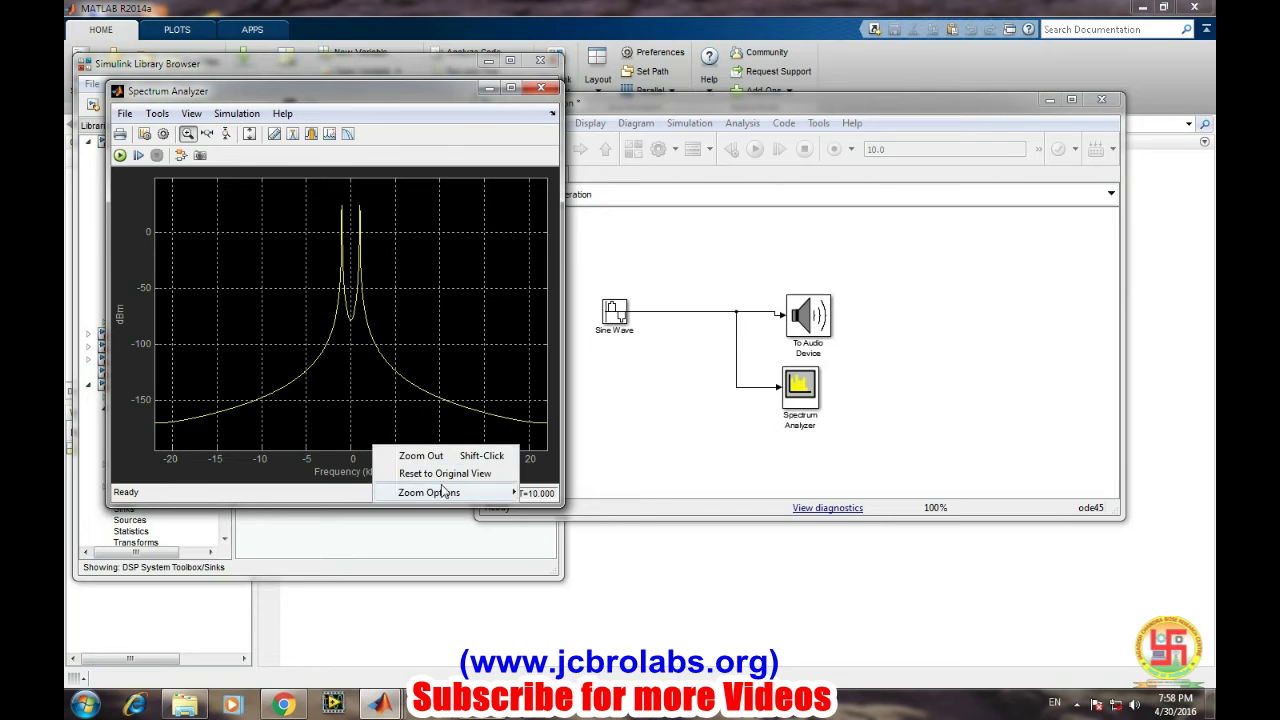
{"action": "mouse_move", "coordinate": [516, 497]}
{"action": "left_click", "coordinate": [611, 510]}
{"action": "left_click", "coordinate": [363, 432]}
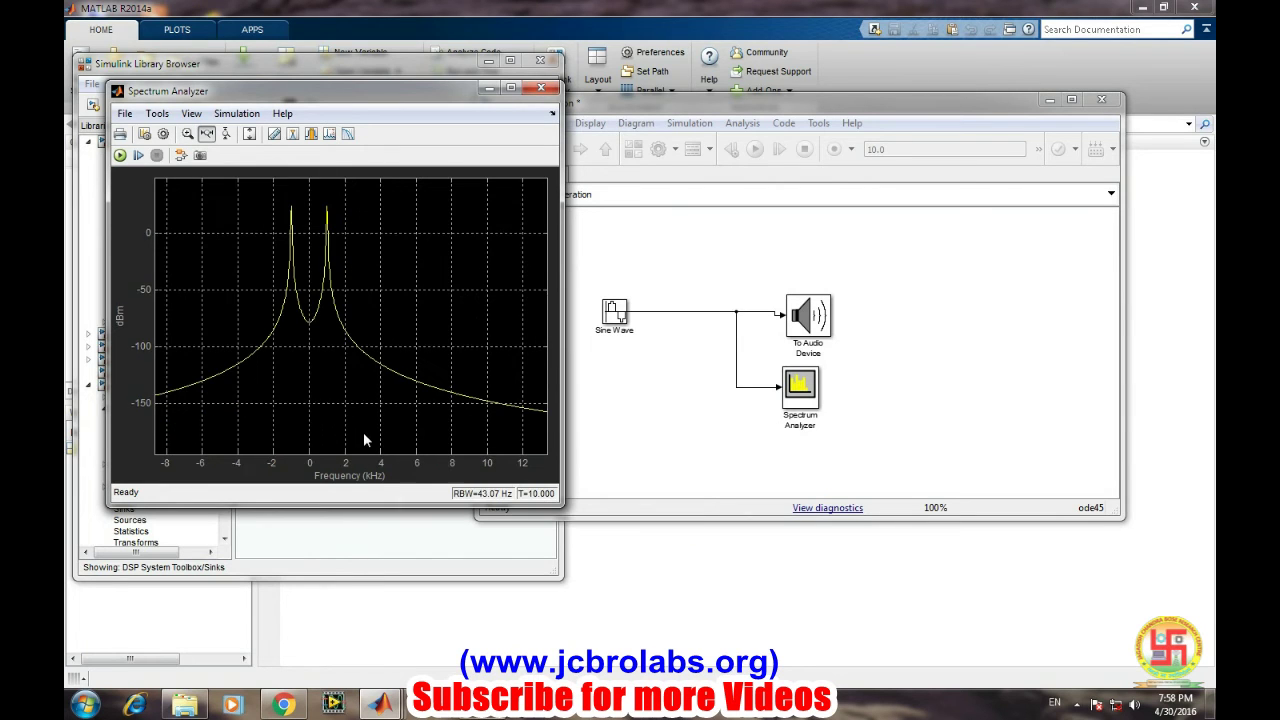
{"action": "left_click", "coordinate": [338, 443]}
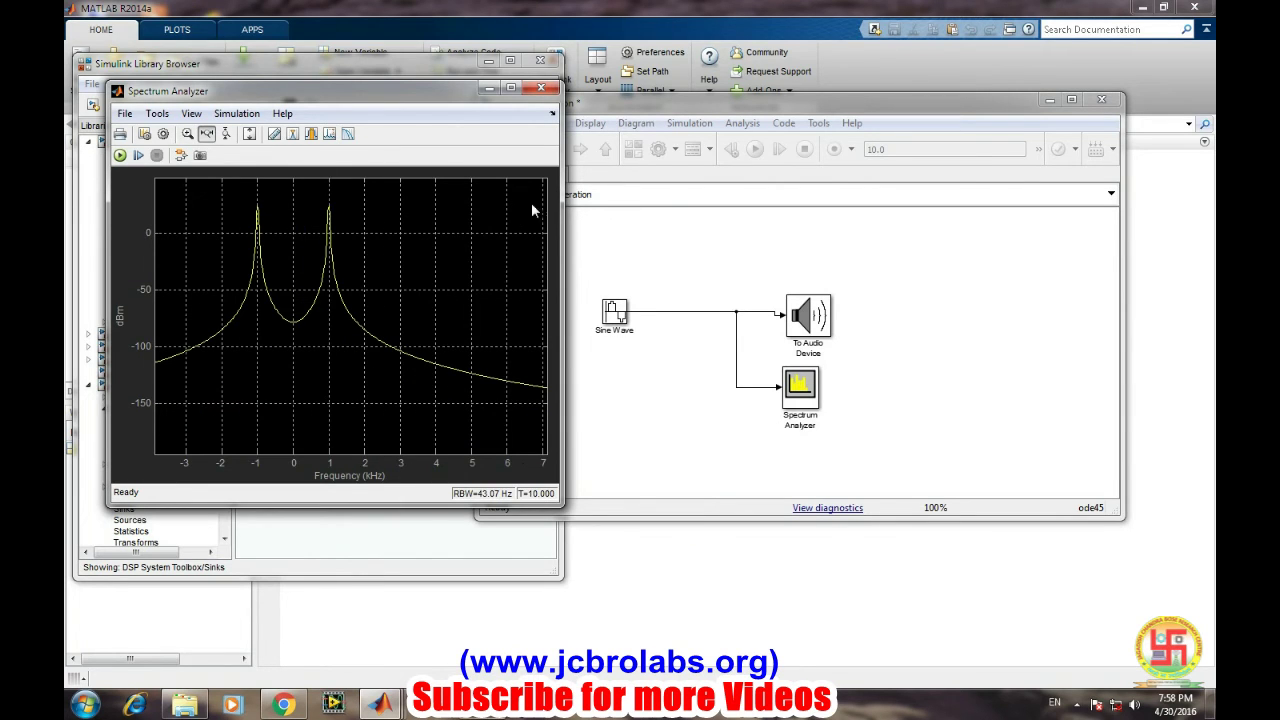
- Move the Sine Wave block left to make room in the model
{"action": "left_click", "coordinate": [670, 388]}
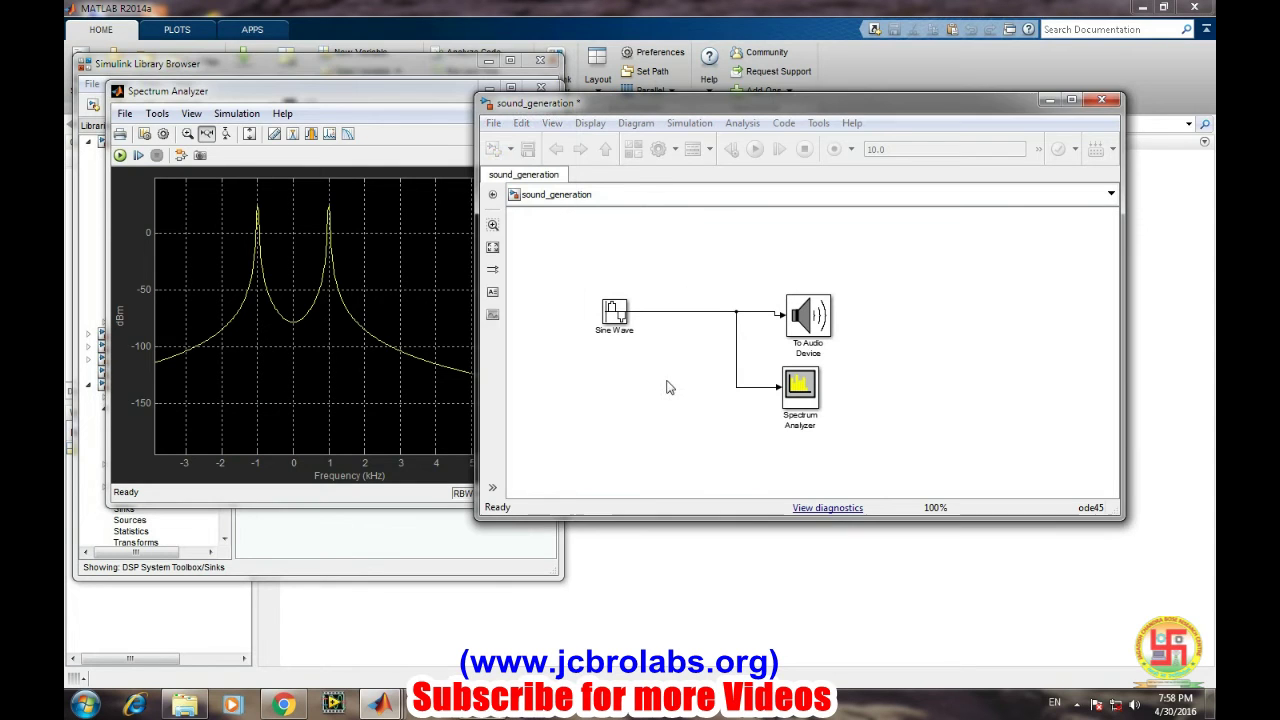
{"action": "left_click", "coordinate": [441, 538]}
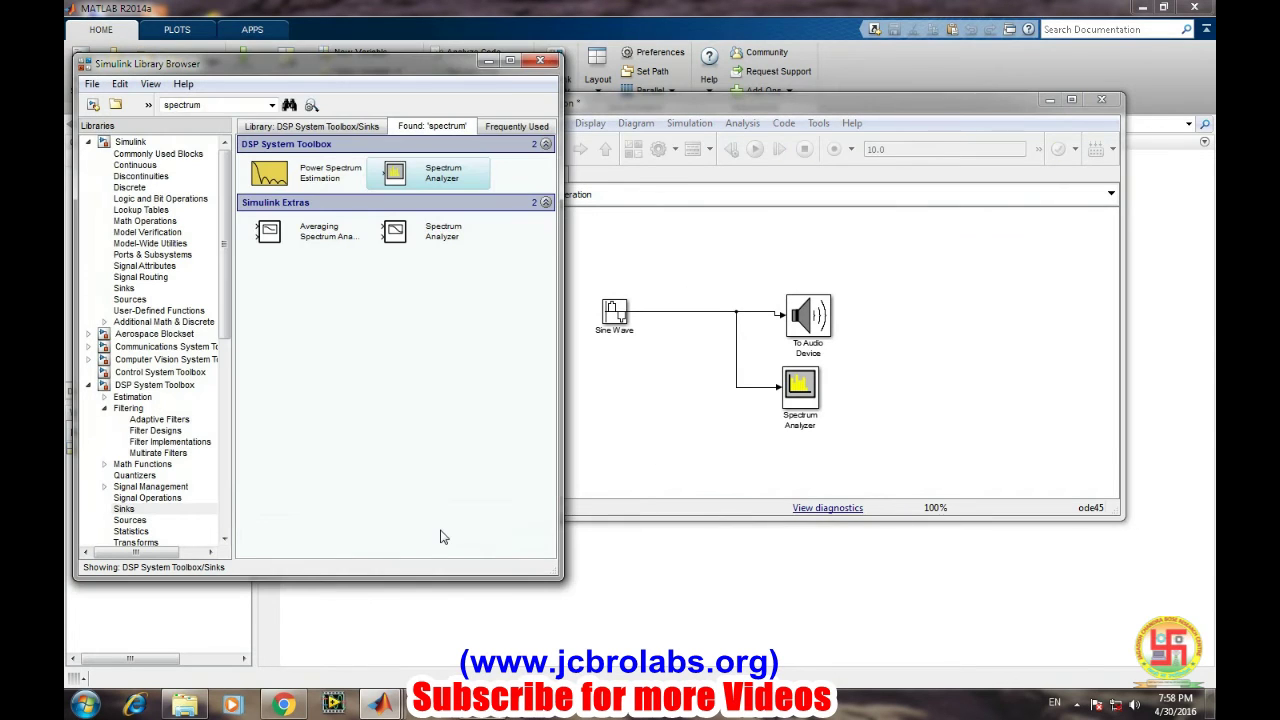
{"action": "left_click", "coordinate": [615, 418]}
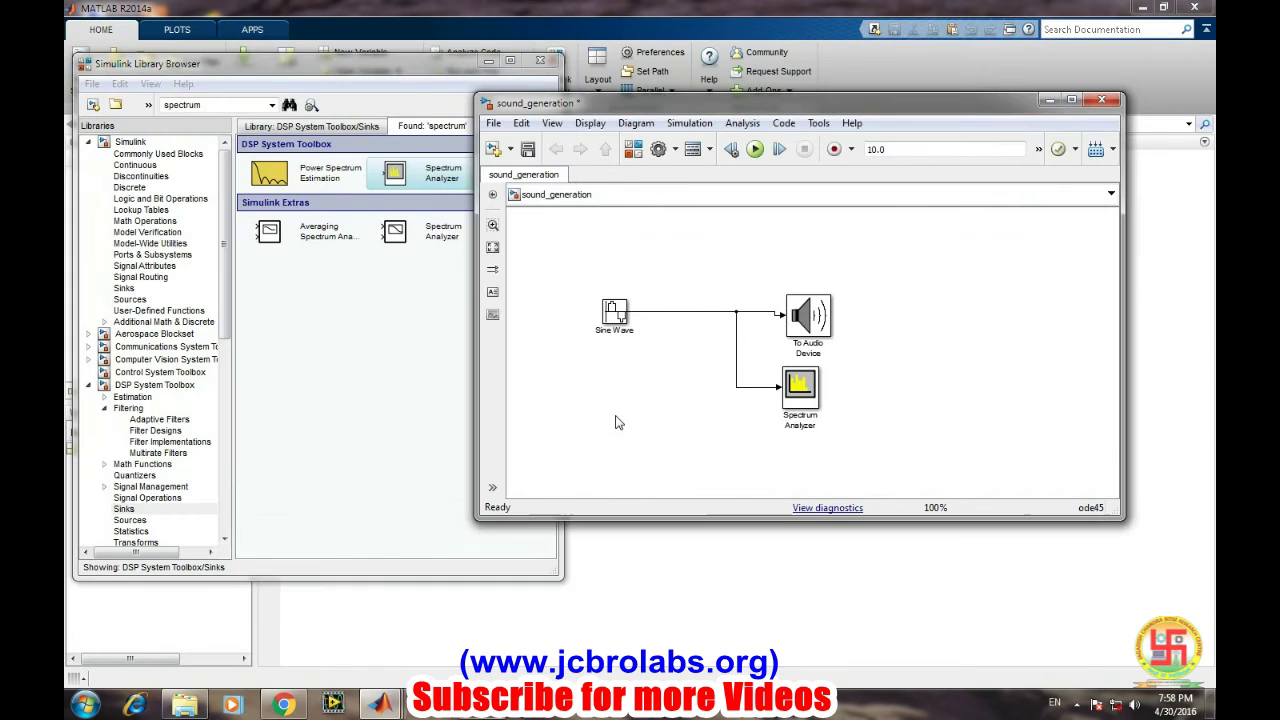
{"action": "left_click", "coordinate": [689, 312]}
{"action": "left_click", "coordinate": [687, 400]}
{"action": "left_click_drag", "start_coordinate": [606, 305], "coordinate": [554, 297]}
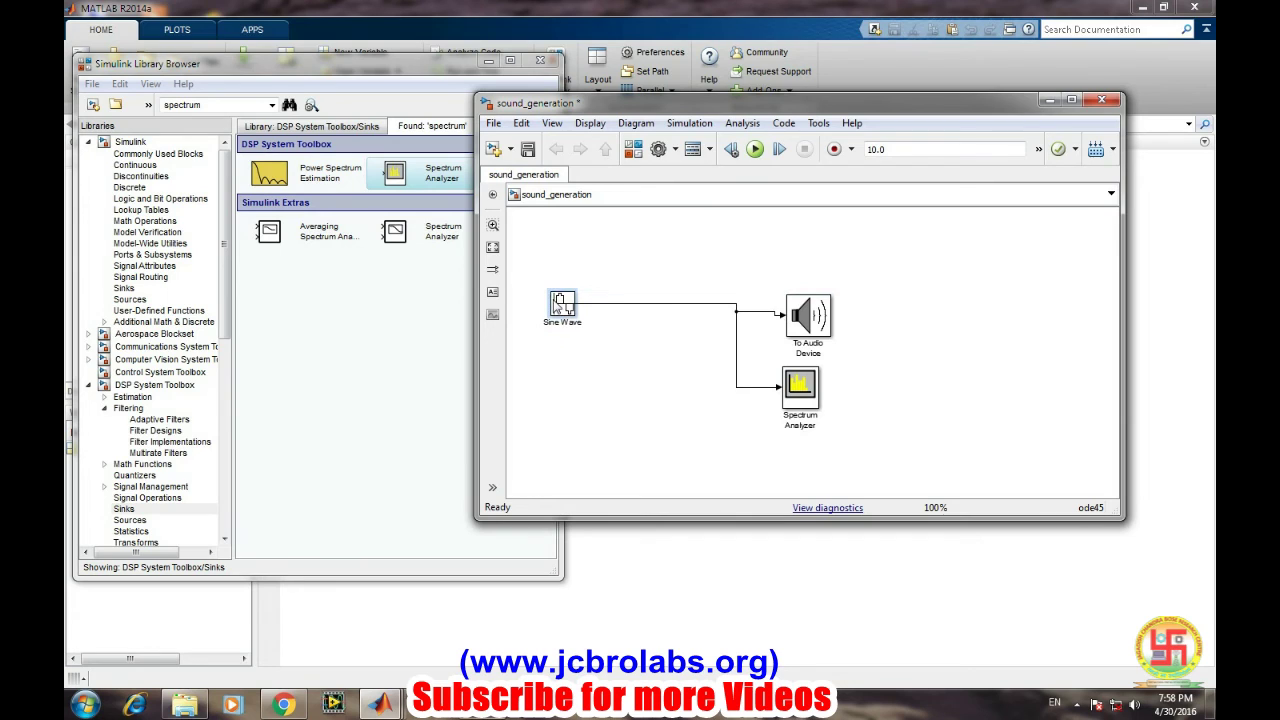
{"action": "left_click", "coordinate": [606, 388]}
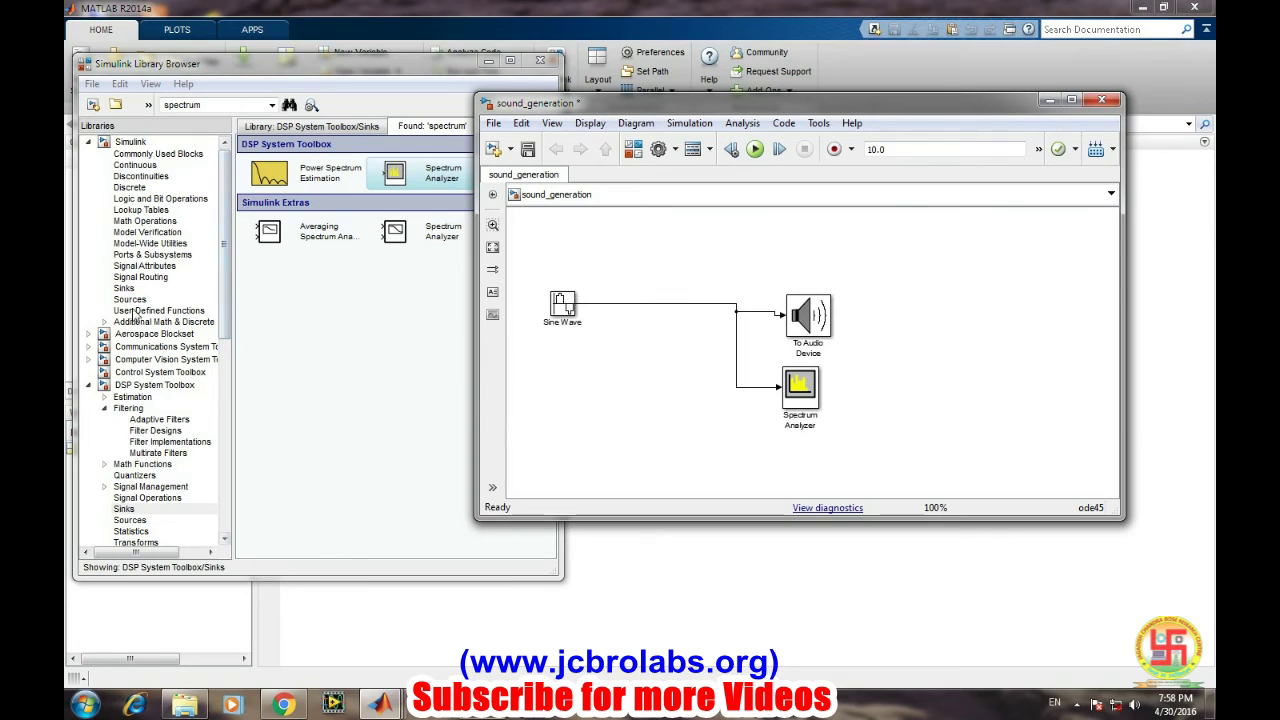
- Insert a Sum block fed by Sine Wave, replacing the old lines, and copy Sine Wave below
{"action": "left_click", "coordinate": [122, 151]}
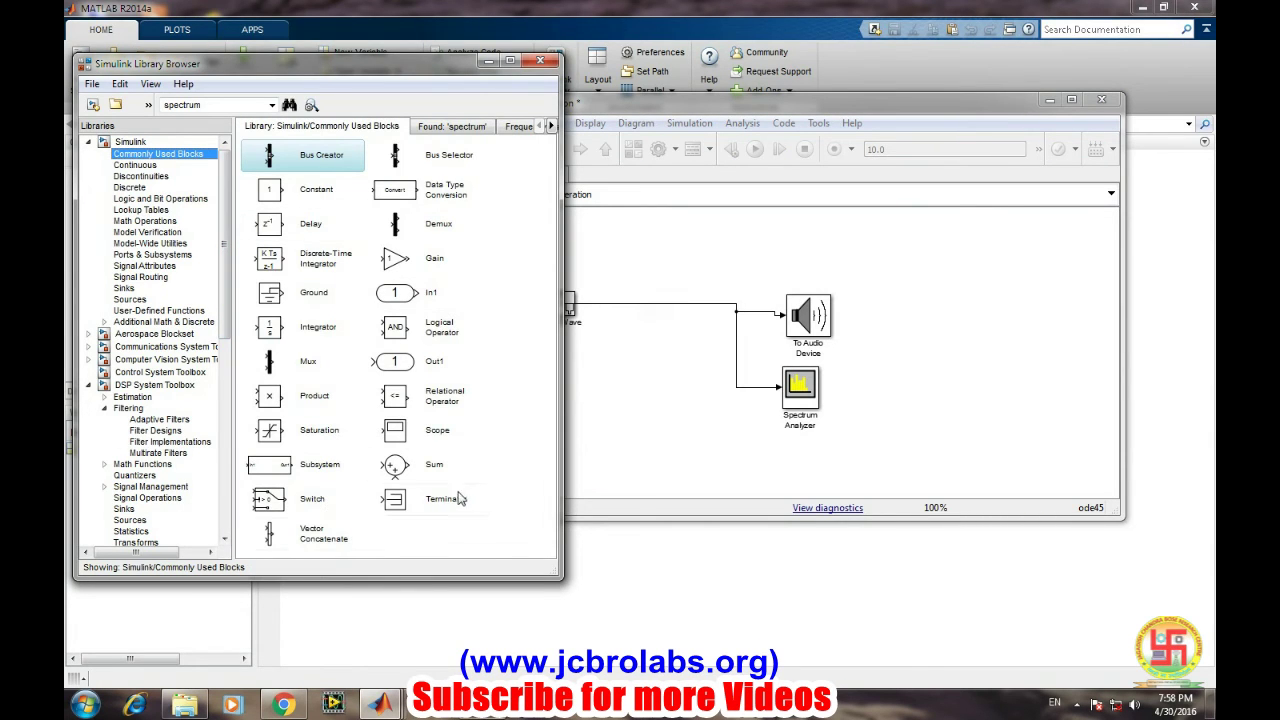
{"action": "left_click", "coordinate": [392, 468]}
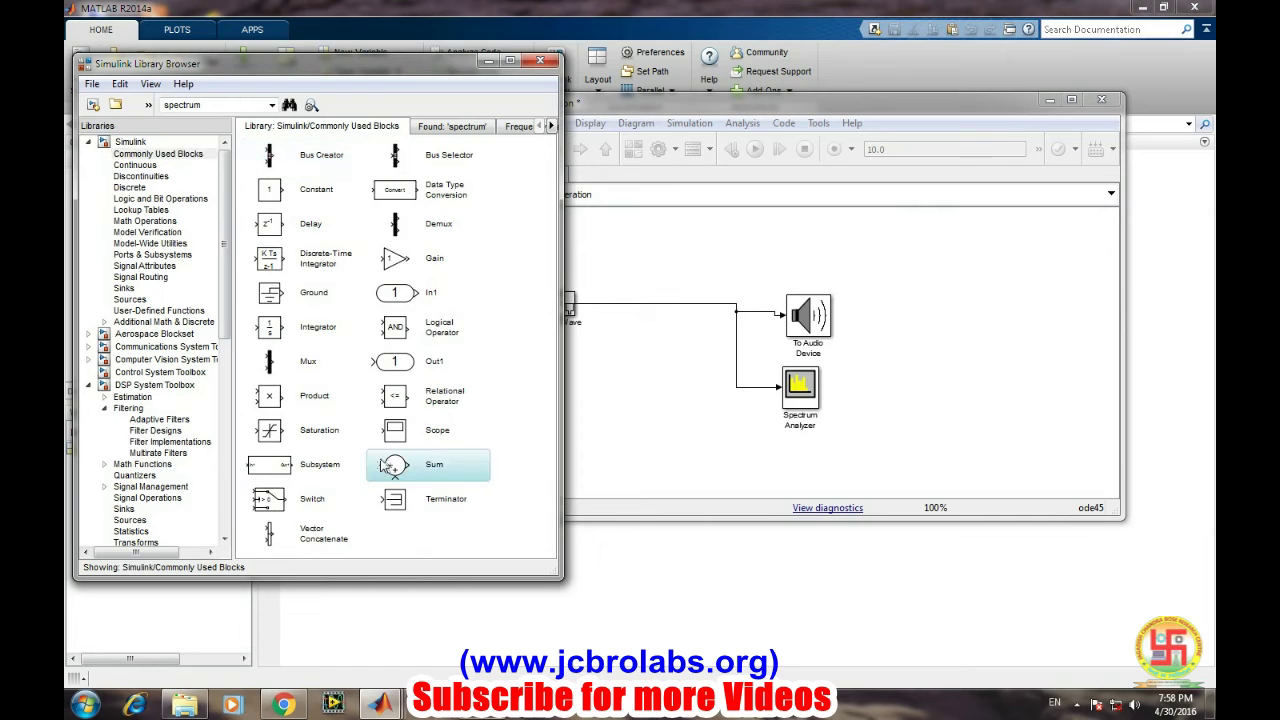
{"action": "left_click_drag", "start_coordinate": [500, 443], "coordinate": [646, 278]}
{"action": "left_click", "coordinate": [627, 302]}
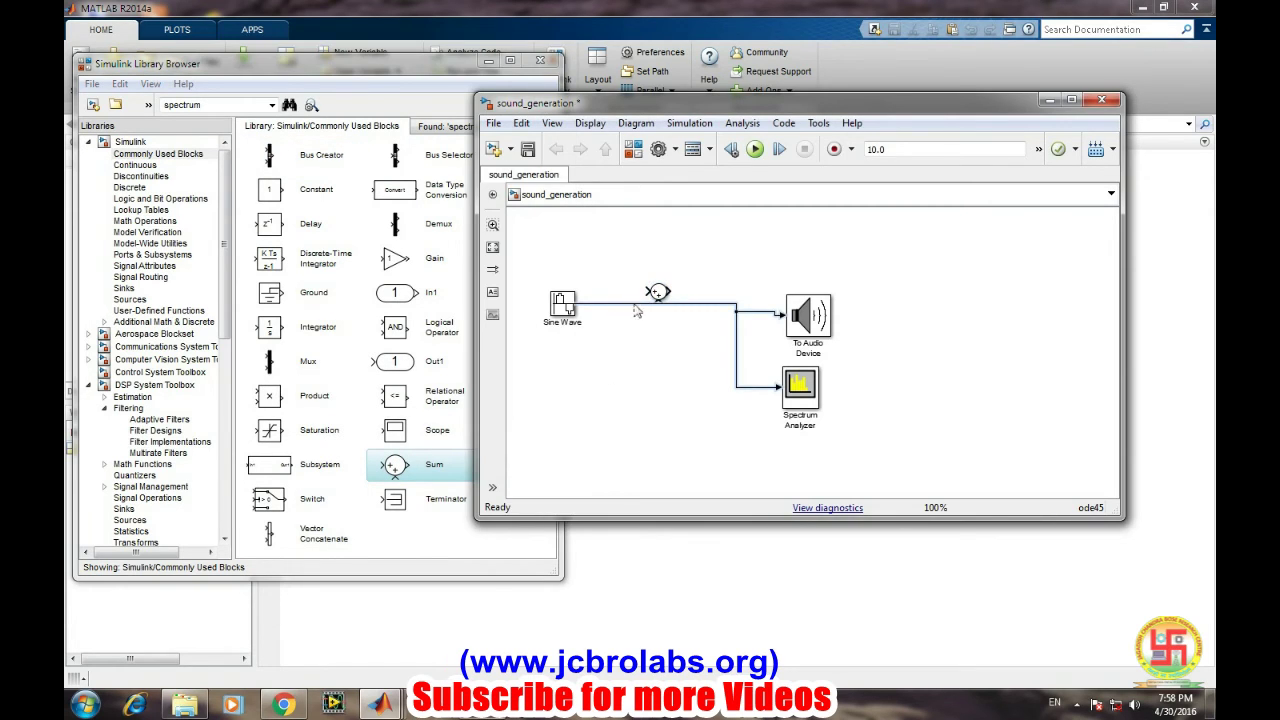
{"action": "key", "text": "Delete"}
{"action": "left_click_drag", "start_coordinate": [656, 294], "coordinate": [568, 310]}
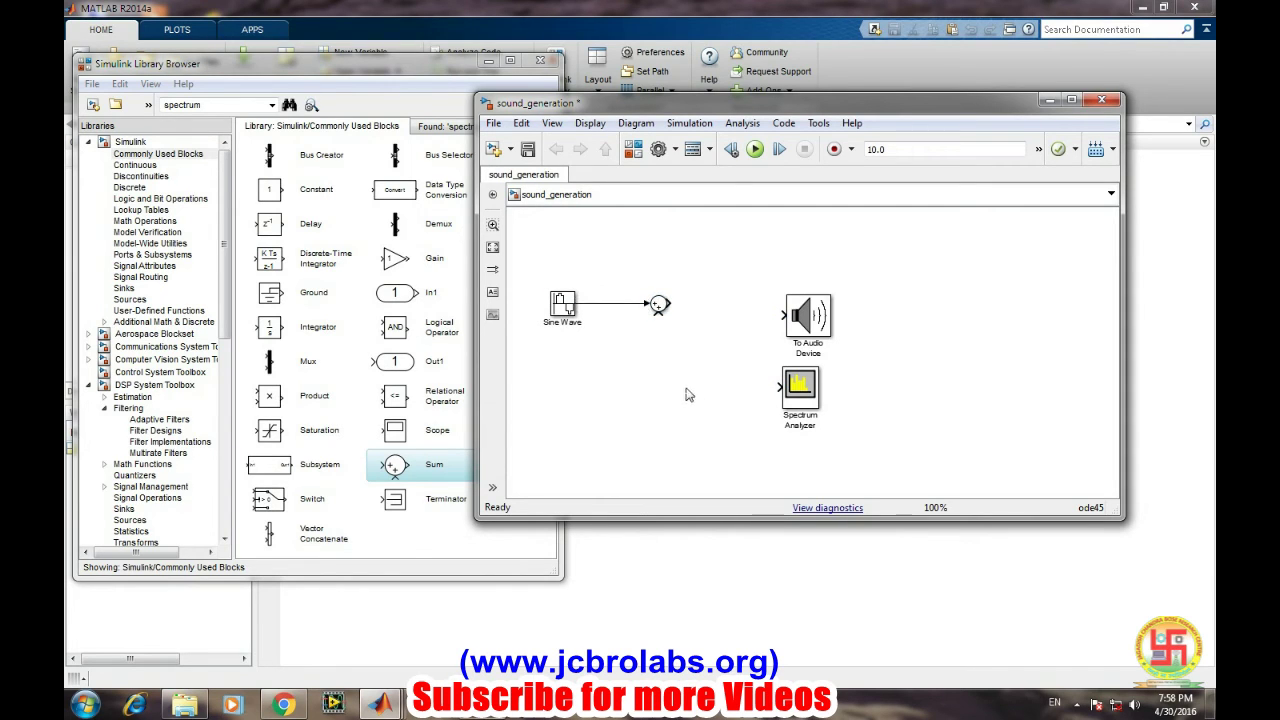
{"action": "left_click", "coordinate": [562, 308]}
{"action": "left_click_drag", "start_coordinate": [558, 300], "coordinate": [782, 315]}
- Branch the Sum output to the Spectrum Analyzer and set Sine Wave1's frequency to 2*pi*100
{"action": "left_click", "coordinate": [631, 360]}
{"action": "left_click_drag", "start_coordinate": [768, 384], "coordinate": [724, 316]}
{"action": "double_click", "coordinate": [562, 358]}
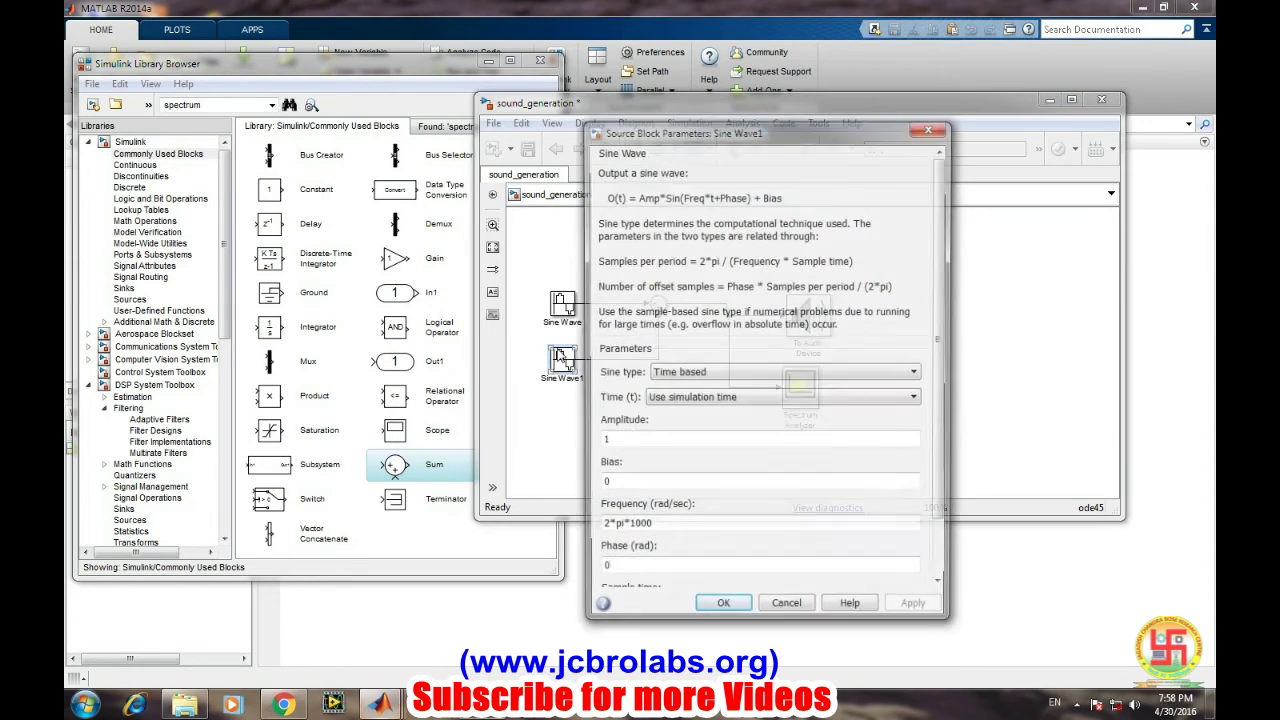
{"action": "scroll", "coordinate": [808, 405], "scroll_direction": "down", "scroll_amount": 2}
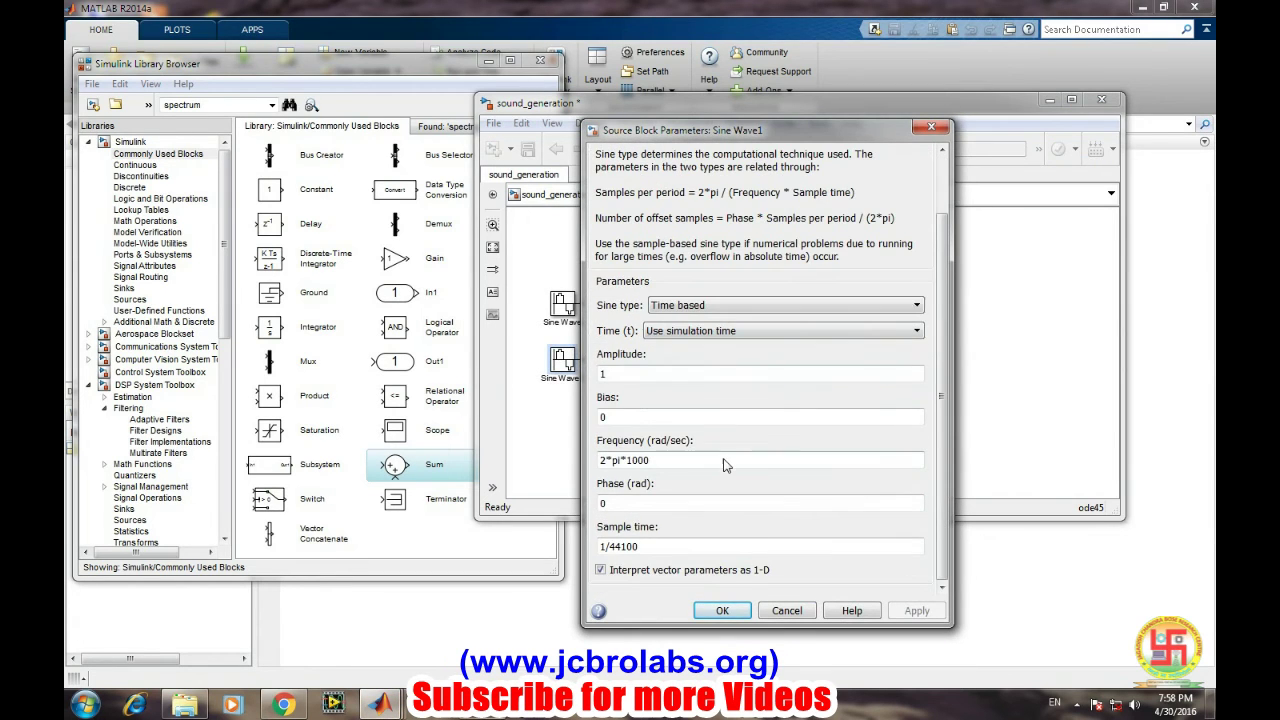
{"action": "double_click", "coordinate": [638, 459]}
{"action": "left_click", "coordinate": [645, 460]}
{"action": "key", "text": "BackSpace"}
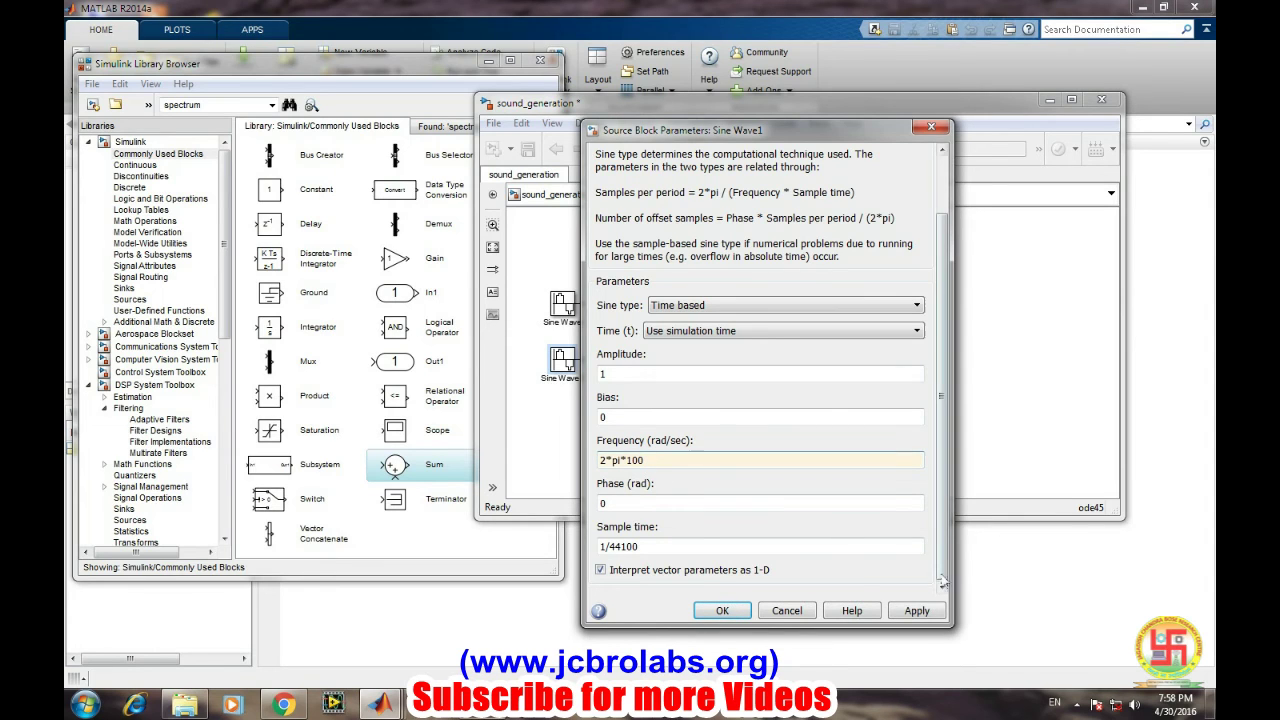
{"action": "left_click", "coordinate": [901, 616]}
{"action": "left_click", "coordinate": [730, 610]}
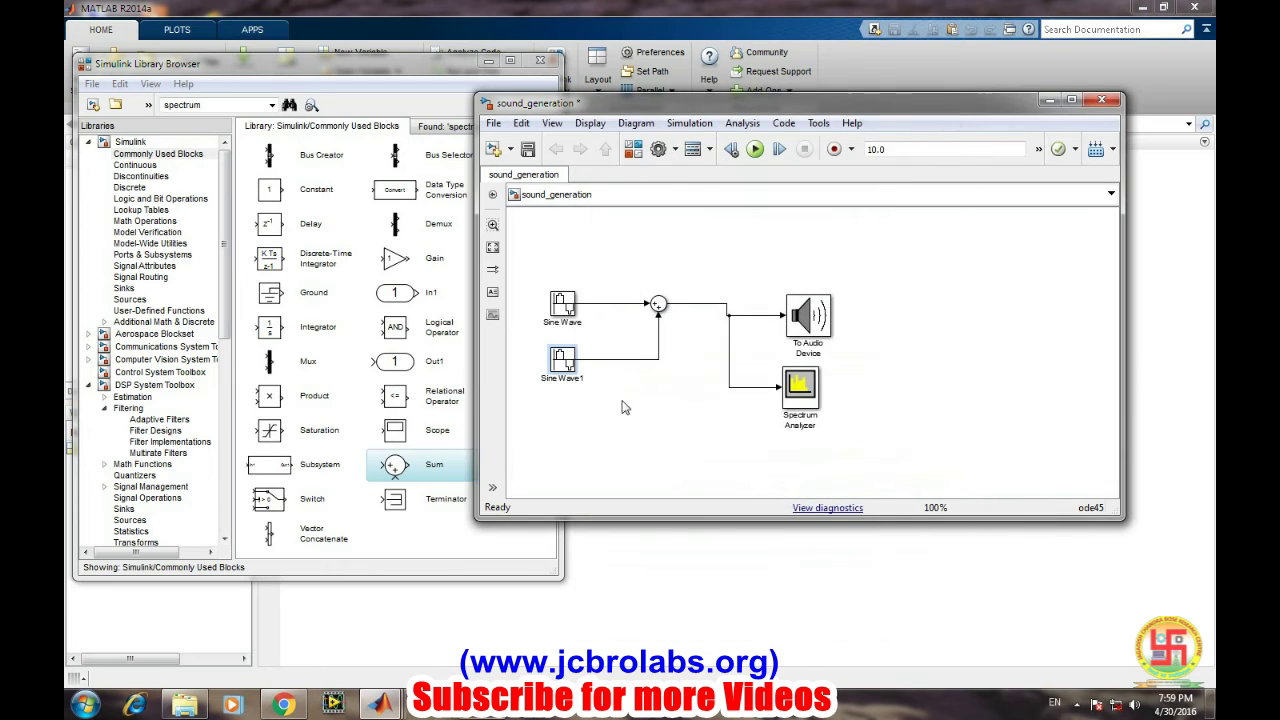
- Run the simulation and bring the Spectrum Analyzer window to the front
{"action": "left_click", "coordinate": [746, 149]}
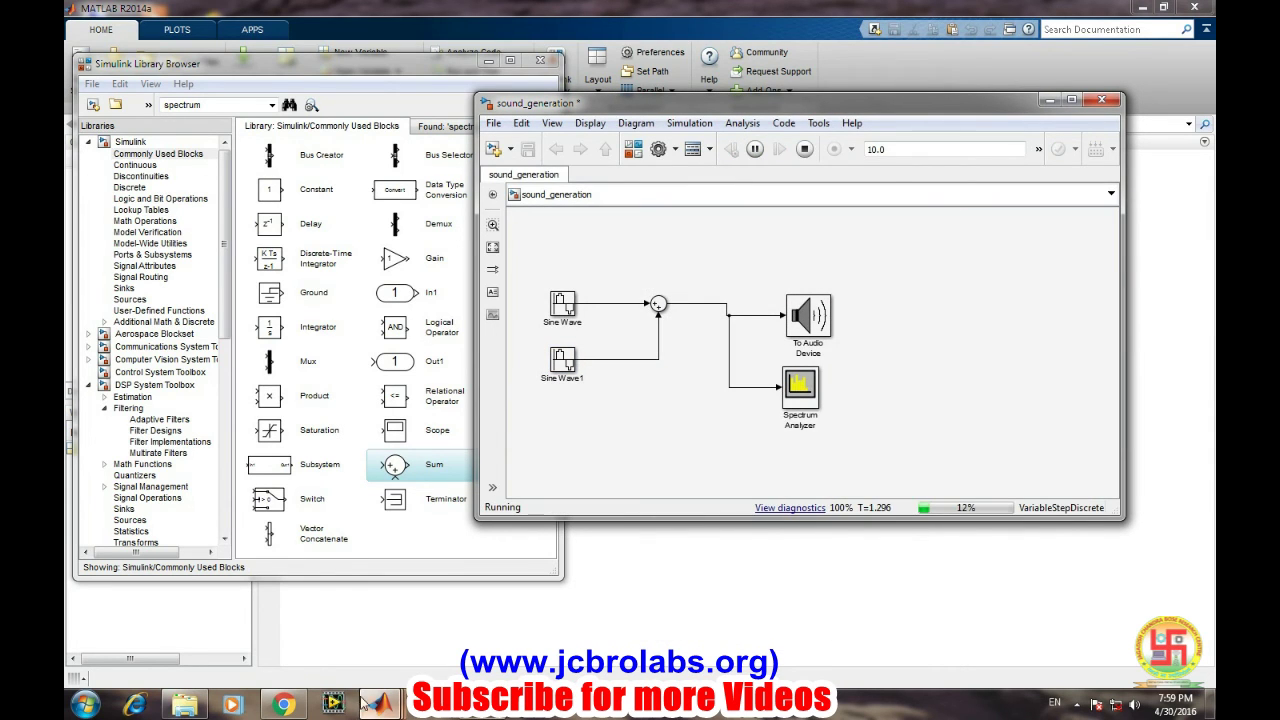
{"action": "mouse_move", "coordinate": [378, 703]}
{"action": "left_click", "coordinate": [652, 610]}
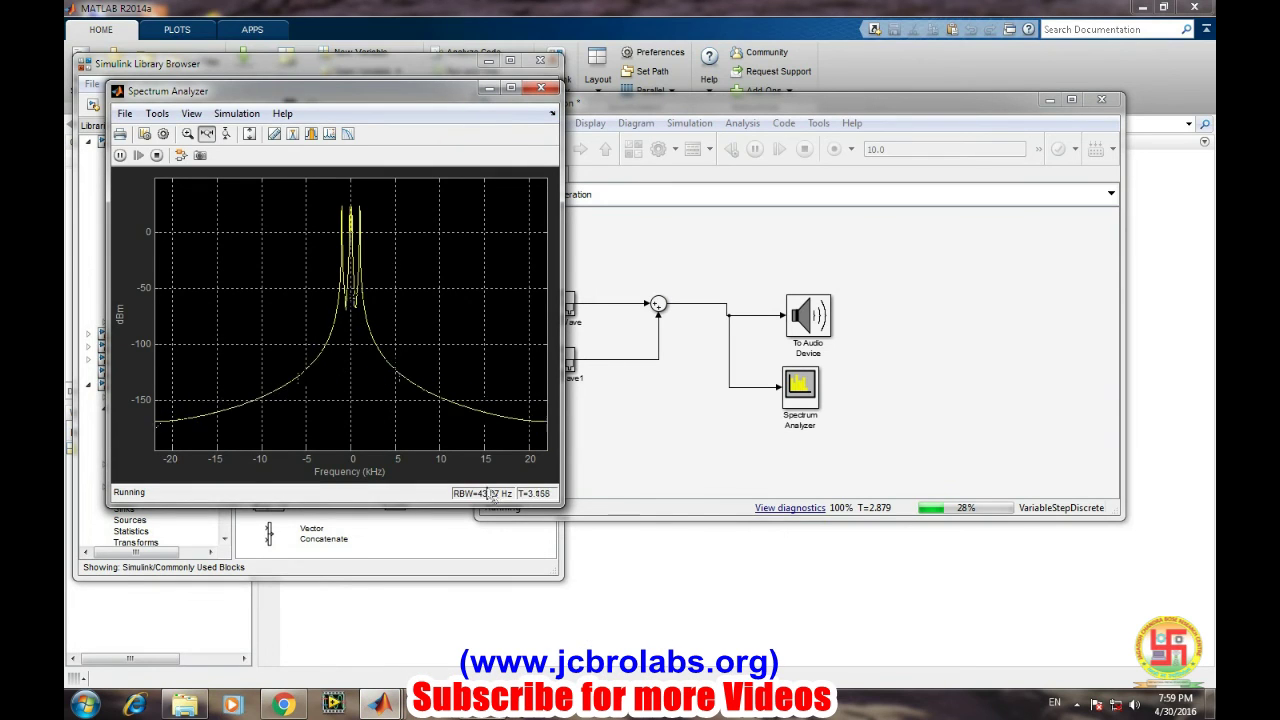
- Use horizontal zoom on the spectrum until the 100 Hz and 1 kHz peaks separate
{"action": "right_click", "coordinate": [379, 446]}
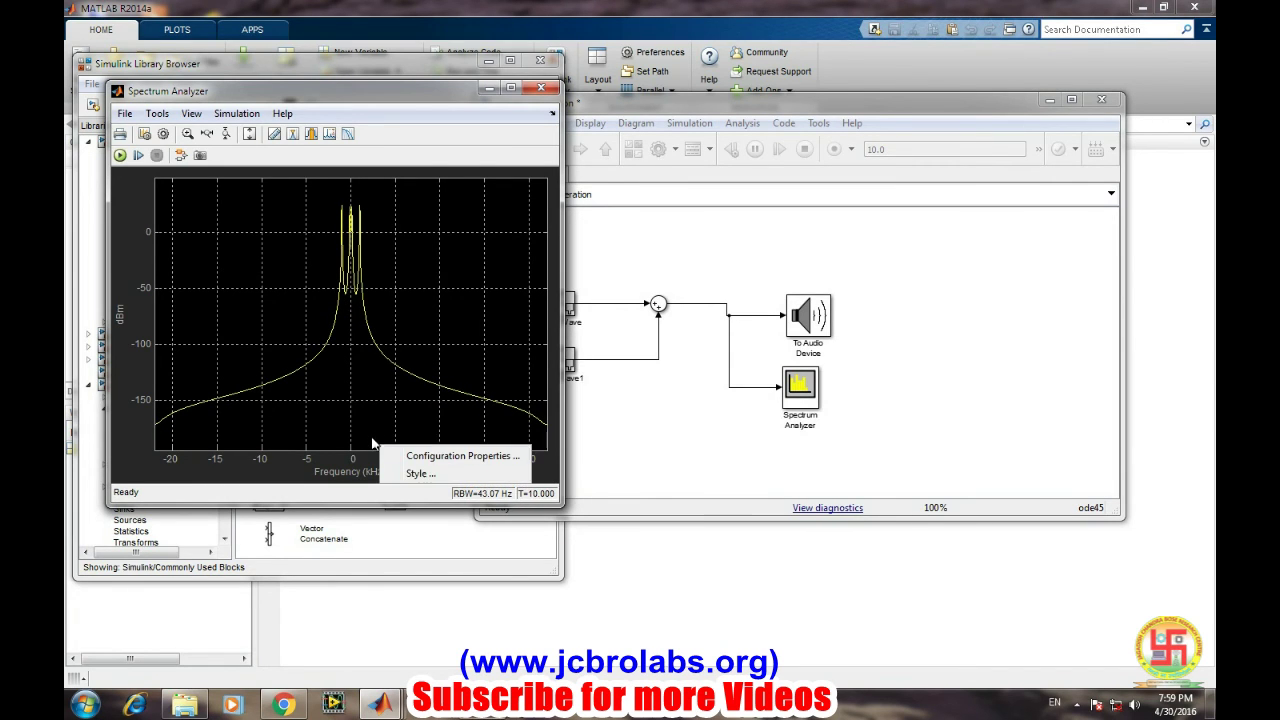
{"action": "left_click", "coordinate": [187, 134]}
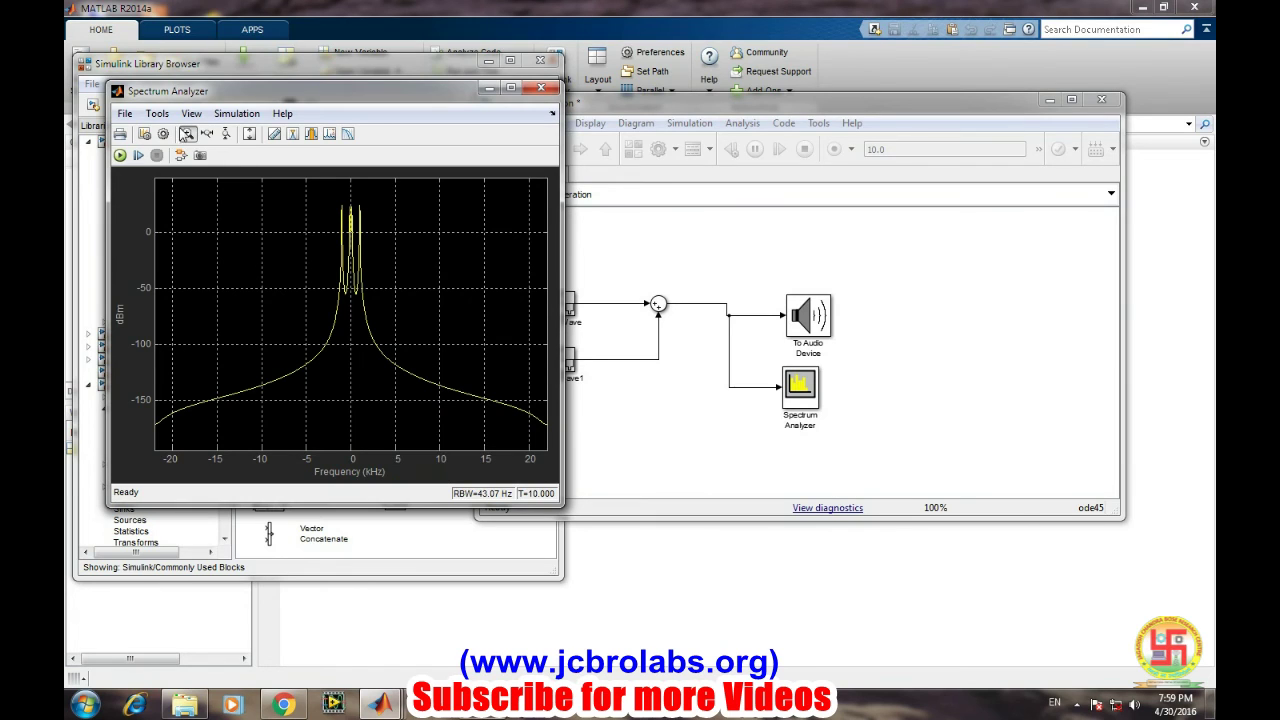
{"action": "right_click", "coordinate": [368, 450]}
{"action": "mouse_move", "coordinate": [443, 486]}
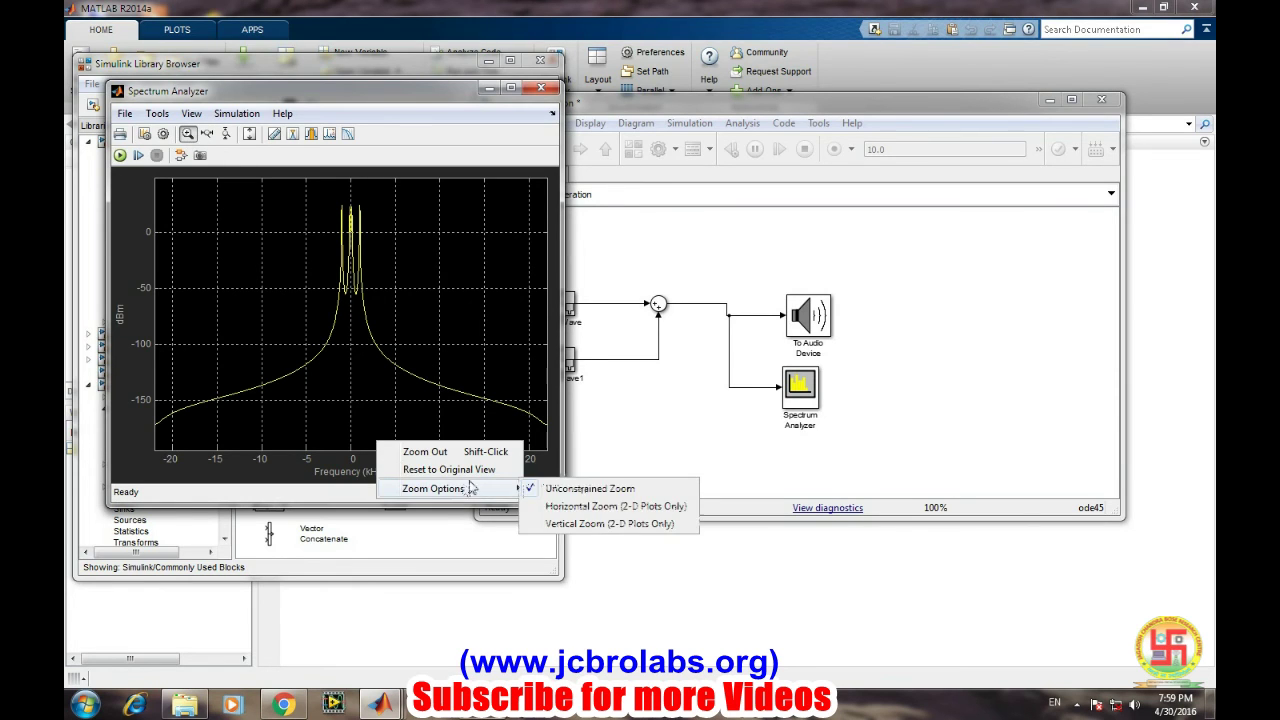
{"action": "left_click", "coordinate": [548, 501]}
{"action": "left_click", "coordinate": [363, 428]}
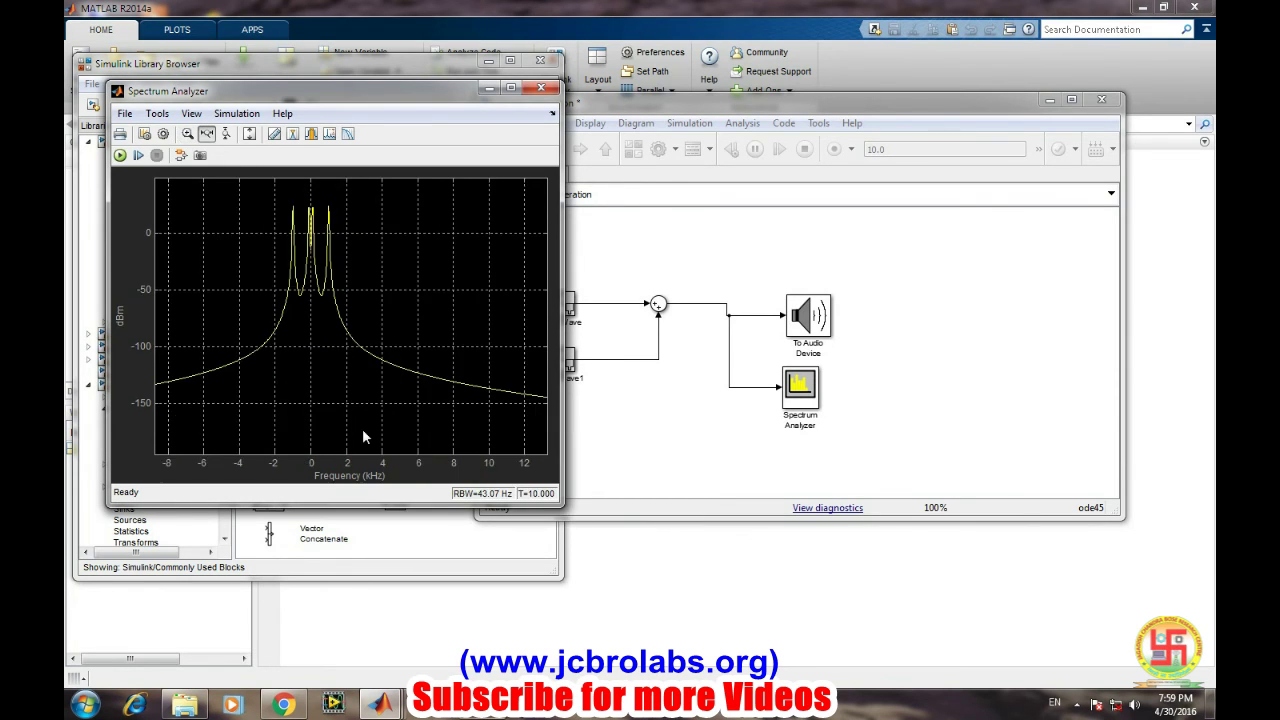
{"action": "left_click", "coordinate": [322, 432]}
{"action": "left_click", "coordinate": [323, 433]}
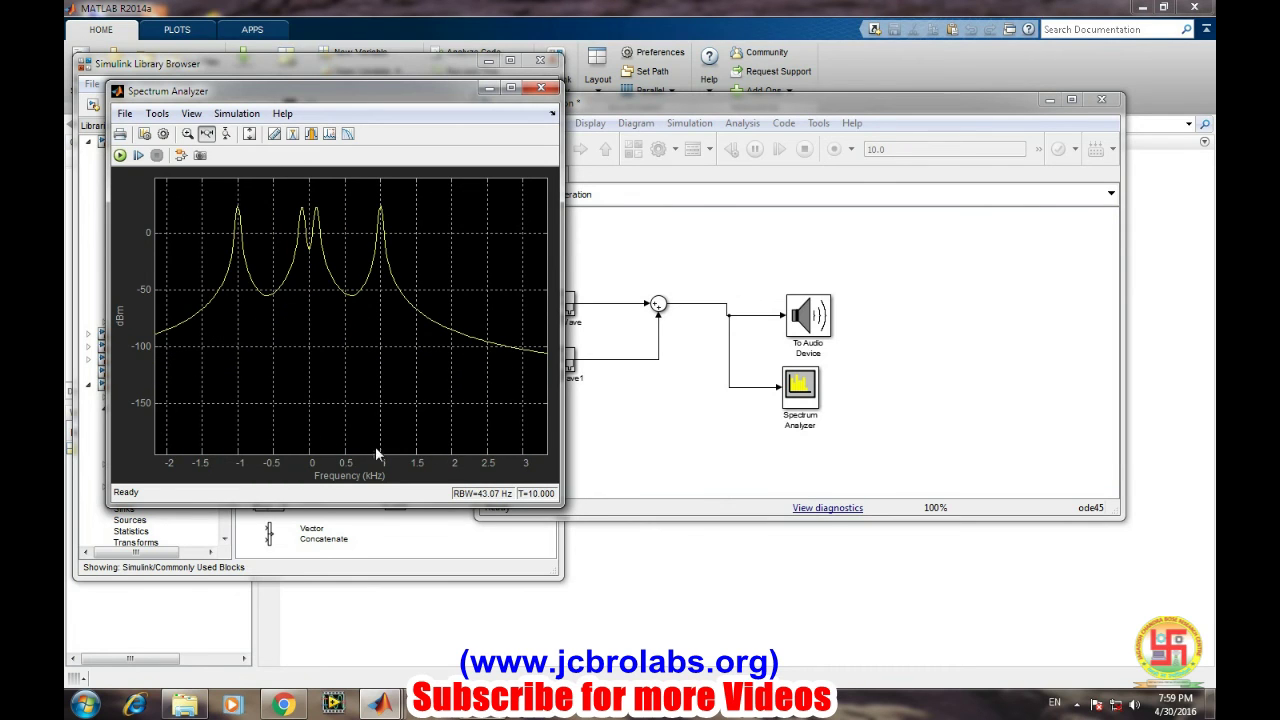
{"action": "left_click", "coordinate": [332, 432]}
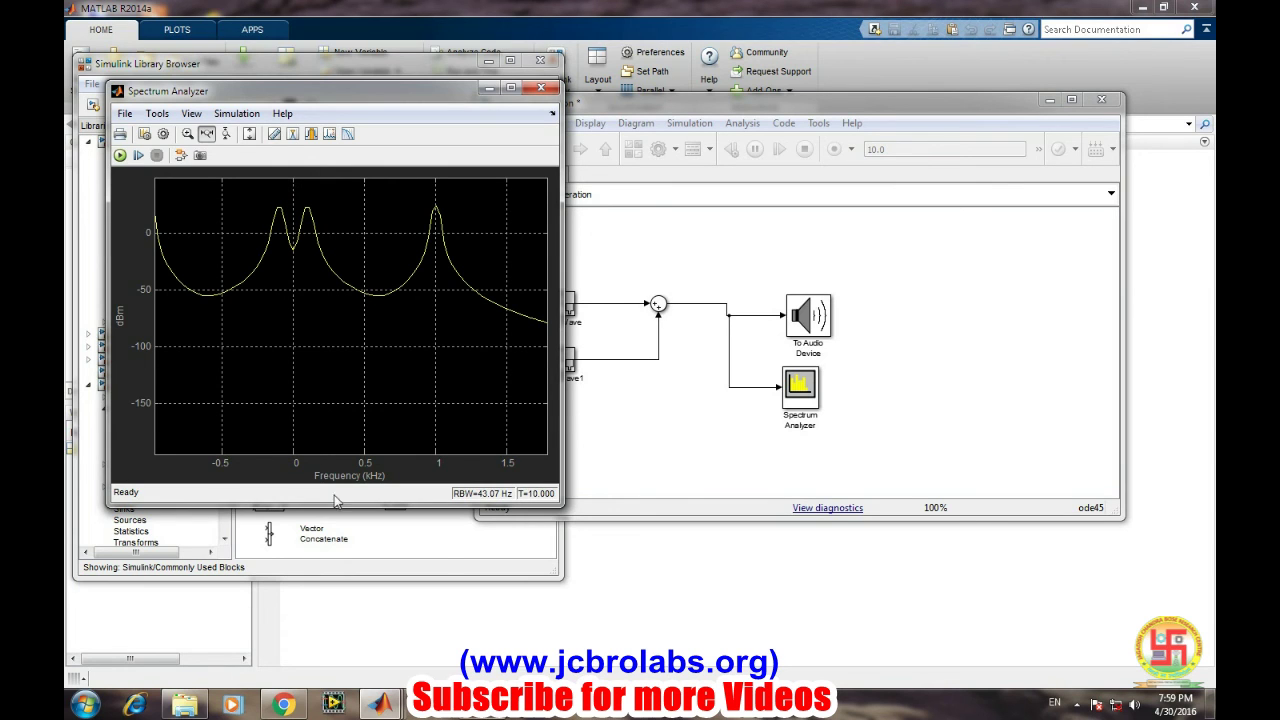
- Change Sine Wave1's amplitude to 0.5, rerun the simulation, and save the model
{"action": "left_click", "coordinate": [665, 404]}
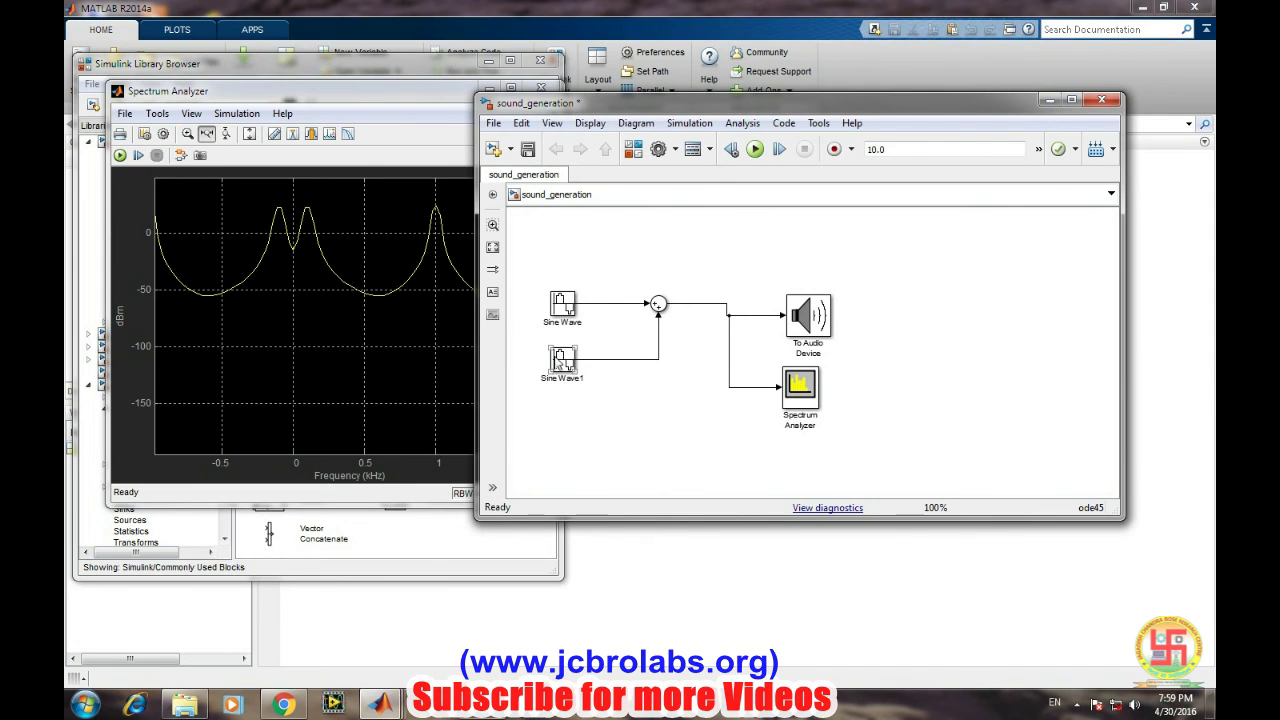
{"action": "left_click", "coordinate": [563, 360]}
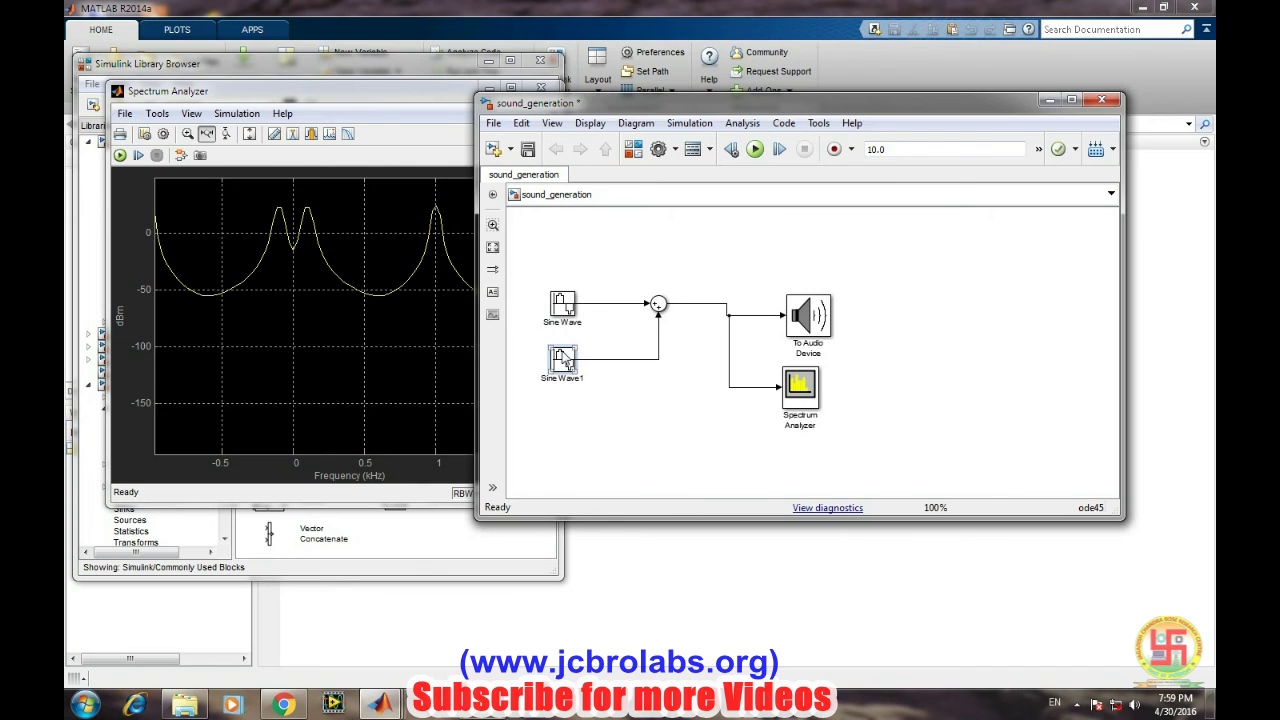
{"action": "double_click", "coordinate": [563, 360]}
{"action": "left_click", "coordinate": [617, 442]}
{"action": "double_click", "coordinate": [617, 442]}
{"action": "type", "text": "0"}
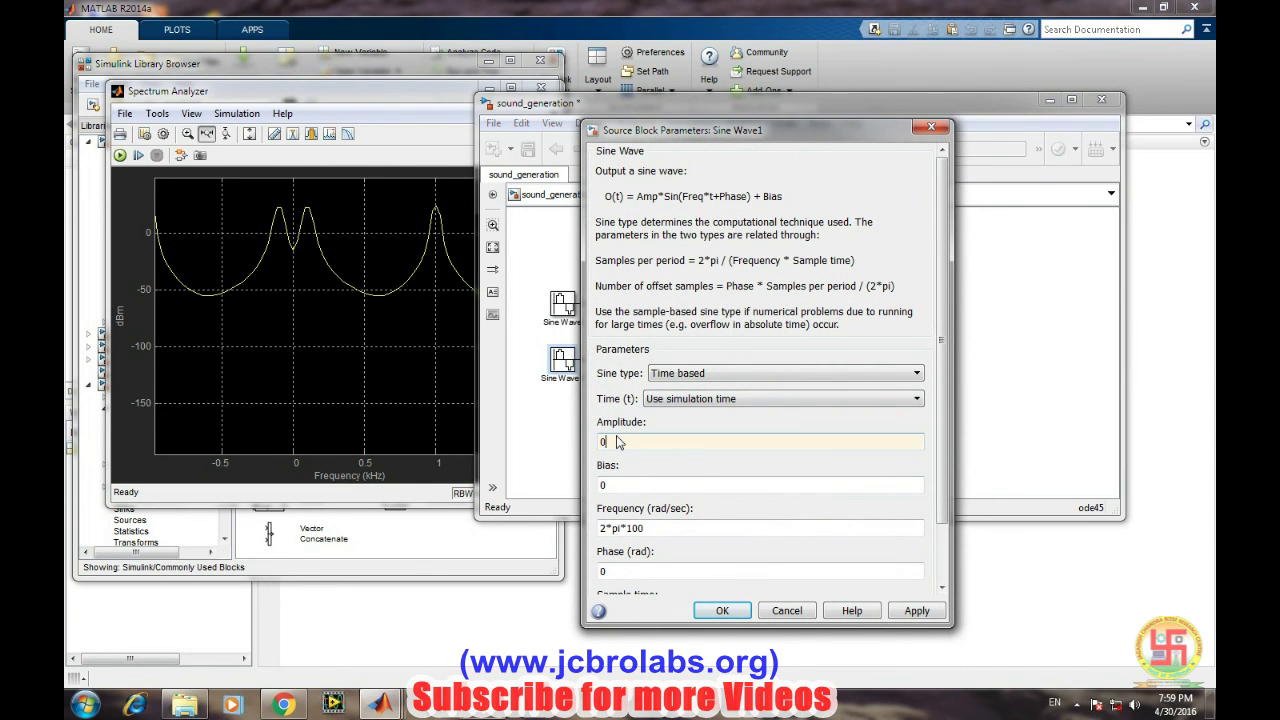
{"action": "type", "text": ".5"}
{"action": "left_click", "coordinate": [916, 610]}
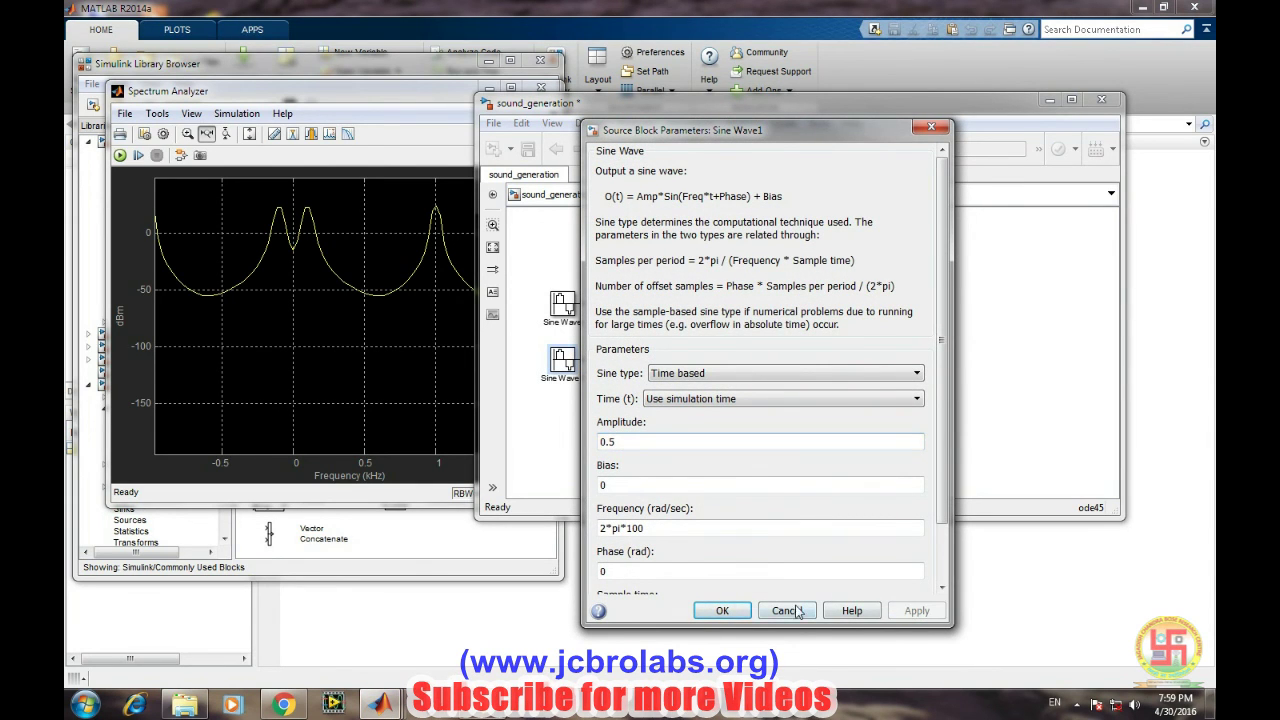
{"action": "left_click", "coordinate": [722, 610]}
{"action": "left_click", "coordinate": [752, 146]}
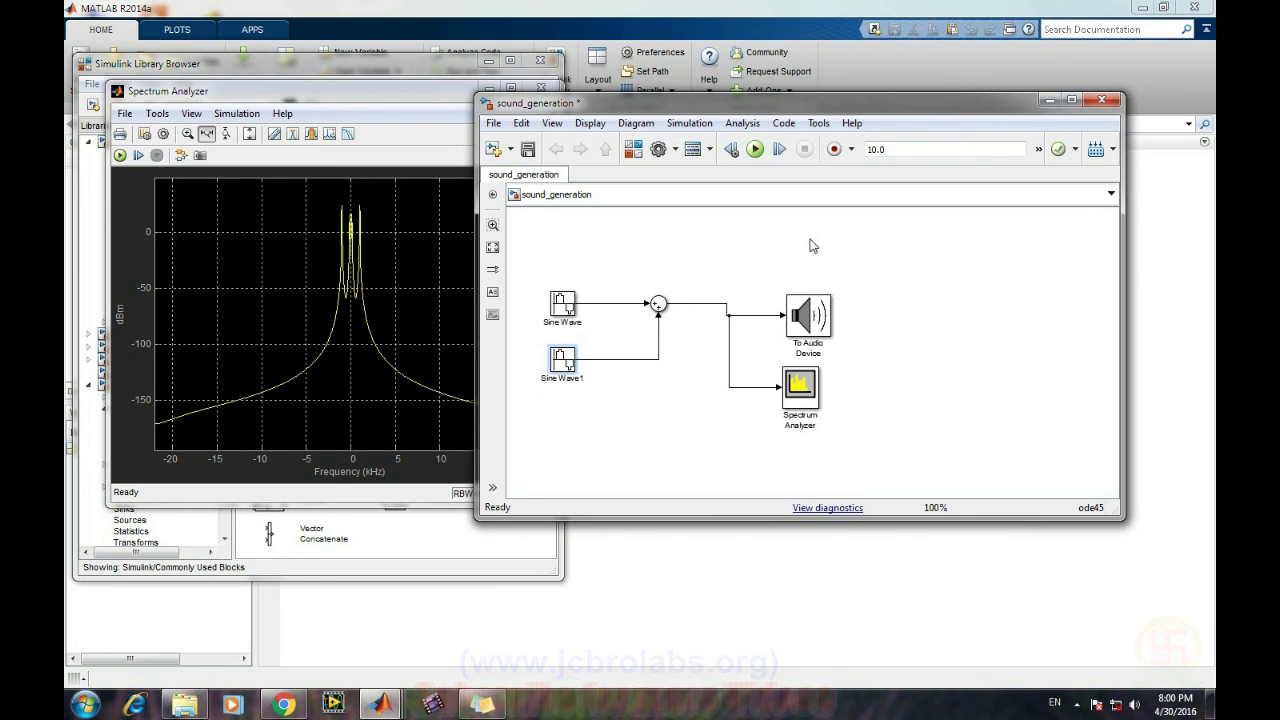
{"action": "key", "text": "ctrl+s"}
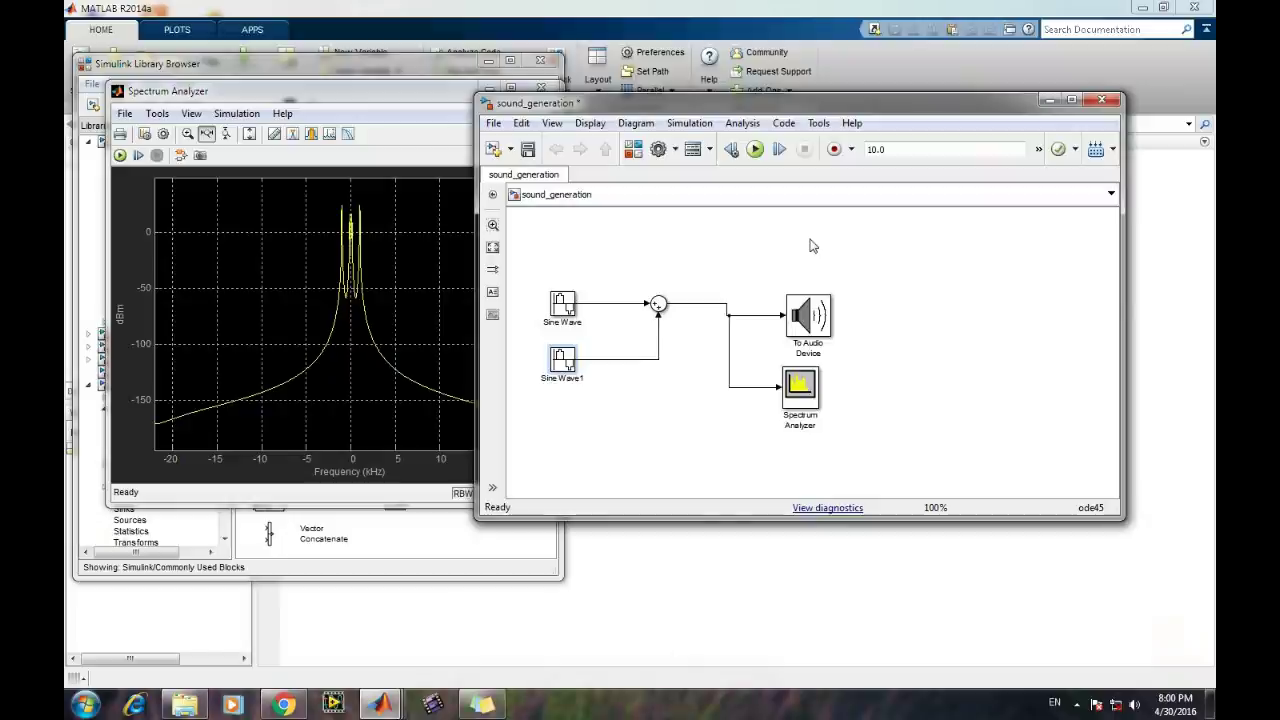